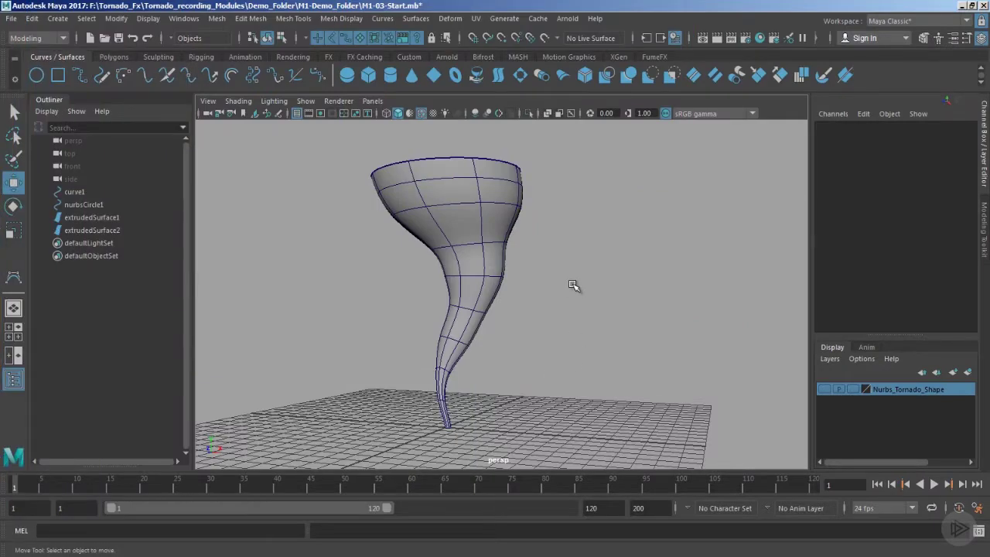
- Switch the menu set from Modeling to FX and open the nParticles menu
{"action": "left_click_drag", "start_coordinate": [534, 229], "coordinate": [564, 249], "text": "alt"}
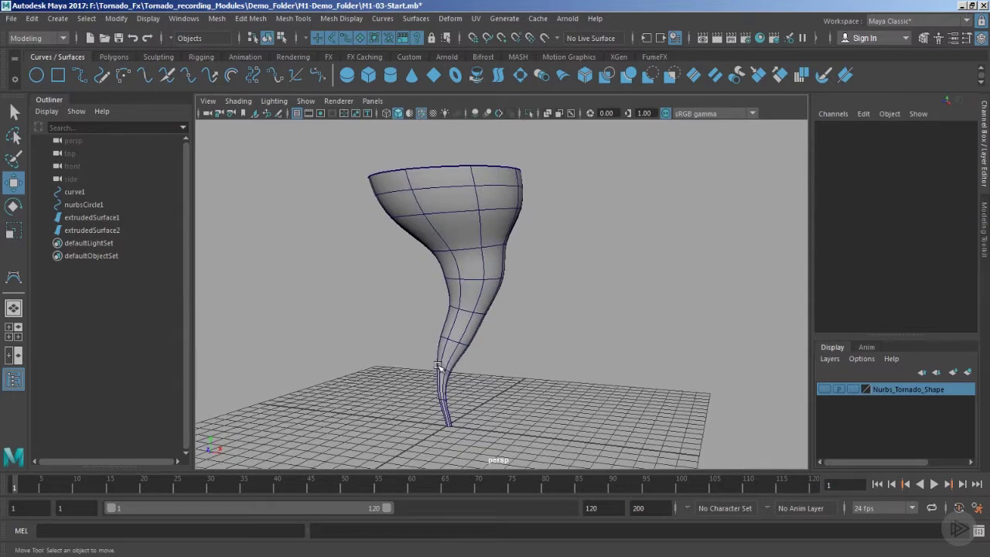
{"action": "left_click_drag", "start_coordinate": [455, 374], "coordinate": [502, 356], "text": "alt"}
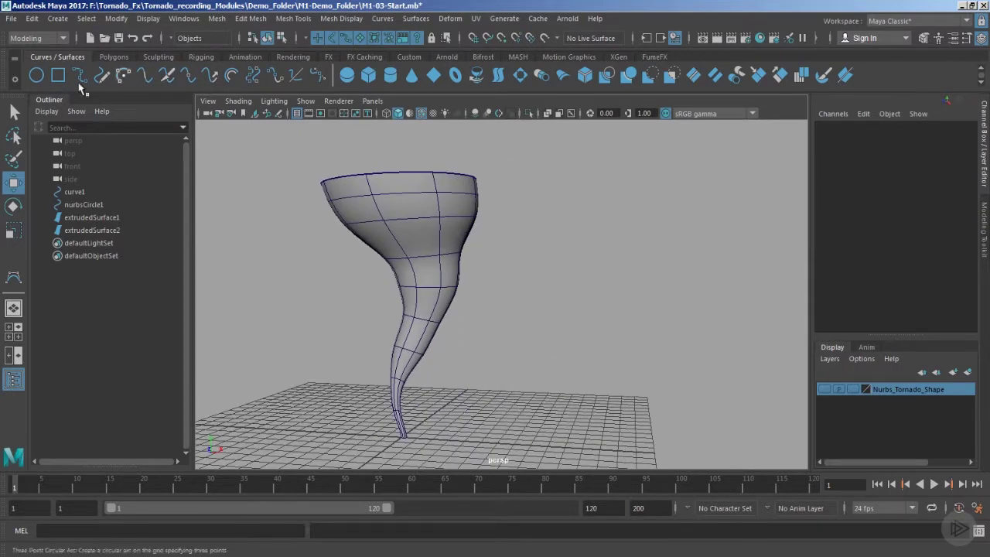
{"action": "left_click", "coordinate": [51, 43]}
{"action": "left_click", "coordinate": [36, 90]}
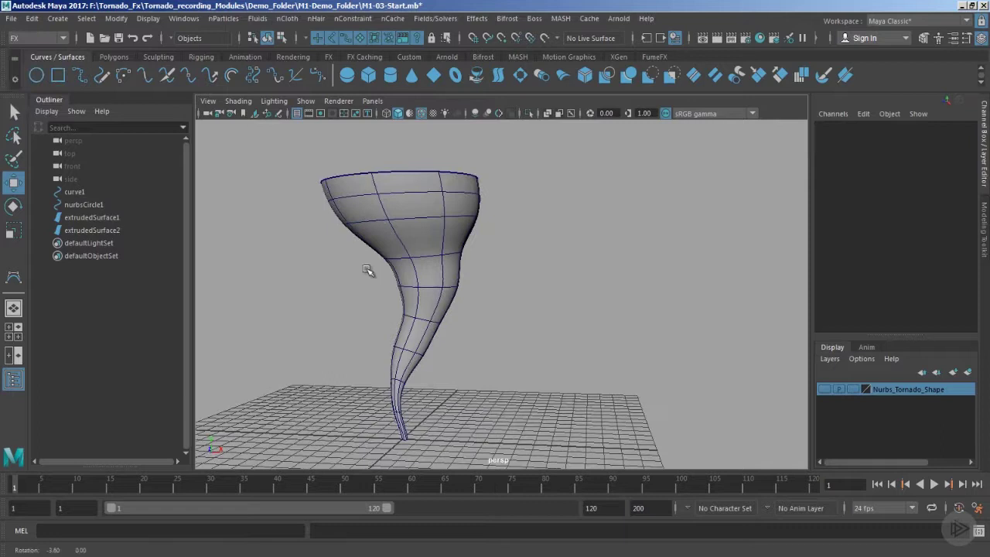
{"action": "left_click", "coordinate": [224, 19]}
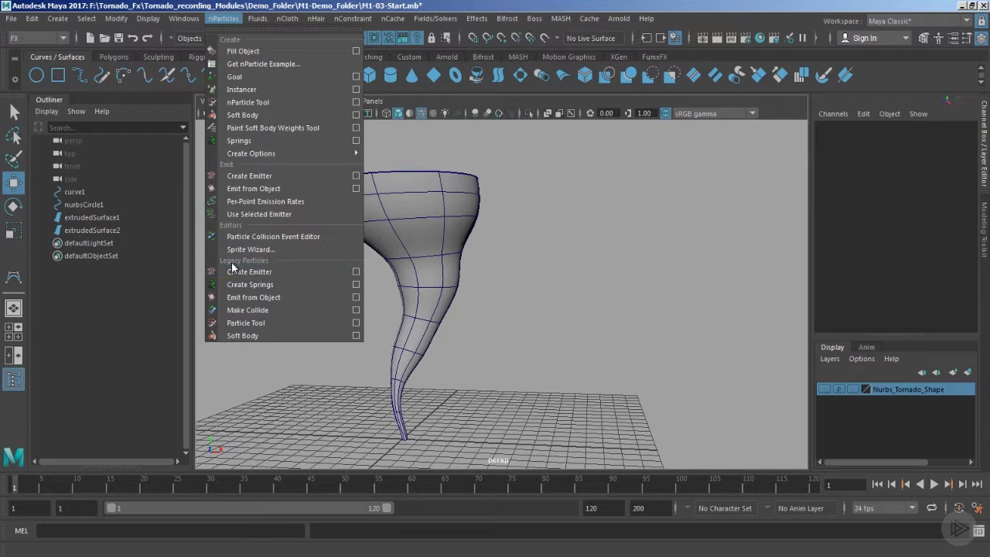
- Open the Legacy Particles Create Emitter options, showing an Omni emitter at rate 20
{"action": "left_click", "coordinate": [361, 272]}
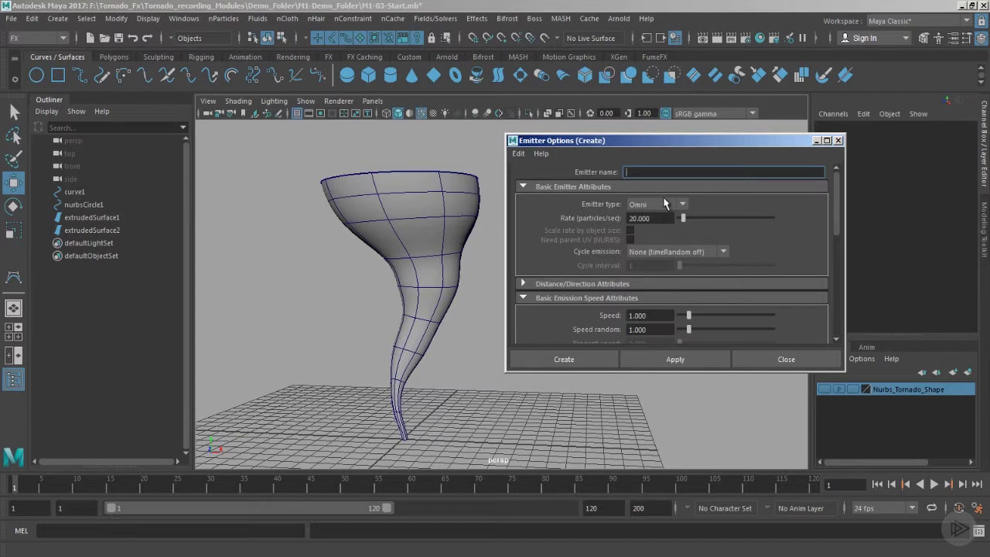
- Create the omni emitter and raise it in front view to the funnel top (Translate Y 14.867)
{"action": "left_click", "coordinate": [564, 359]}
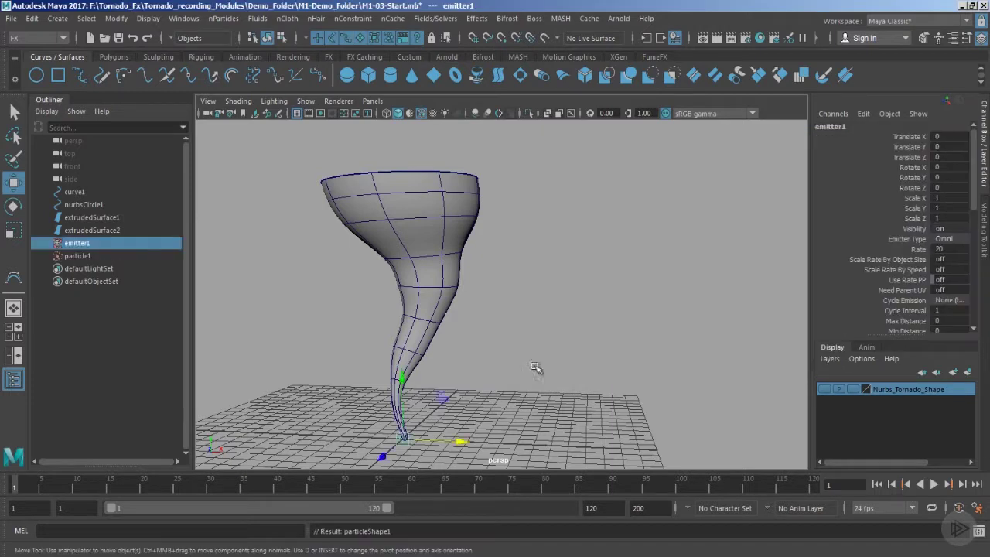
{"action": "key", "text": "4"}
{"action": "middle_click_drag", "start_coordinate": [562, 344], "coordinate": [478, 310], "text": "alt"}
{"action": "left_click_drag", "start_coordinate": [464, 145], "coordinate": [467, 146]}
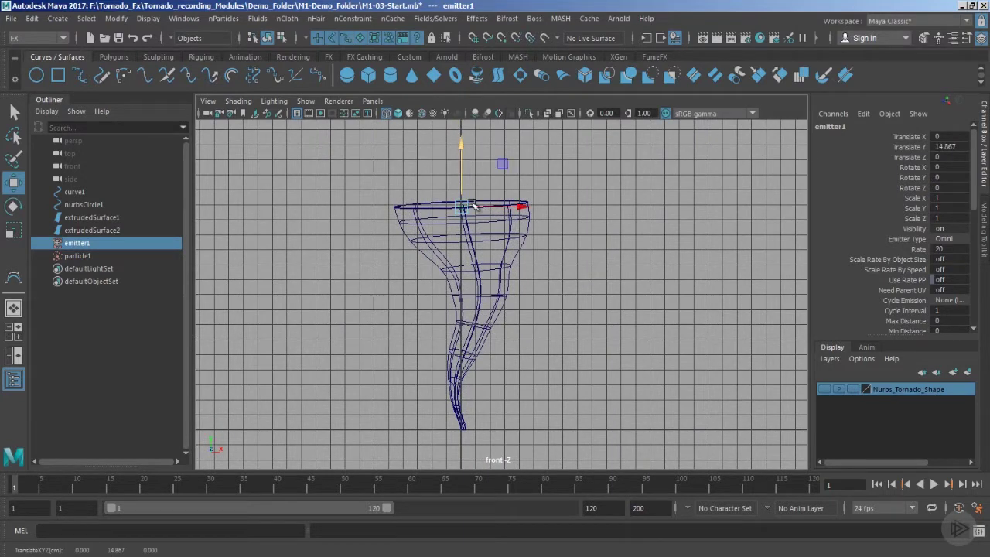
- In perspective view, play the simulation to watch particles spray from the funnel mouth
{"action": "key", "text": "space"}
{"action": "key", "text": "space"}
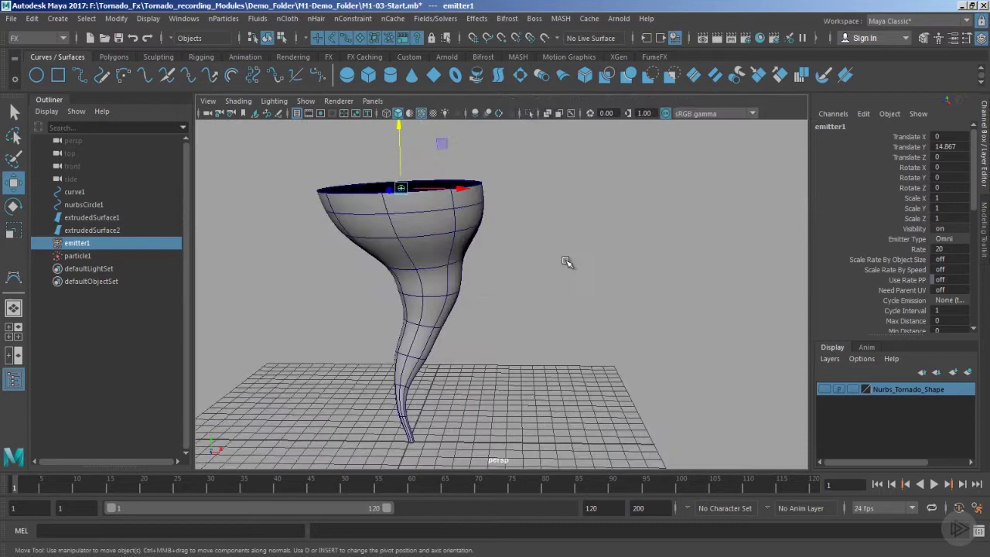
{"action": "left_click_drag", "start_coordinate": [568, 263], "coordinate": [575, 312], "text": "alt"}
{"action": "right_click_drag", "start_coordinate": [575, 312], "coordinate": [926, 480], "text": "alt"}
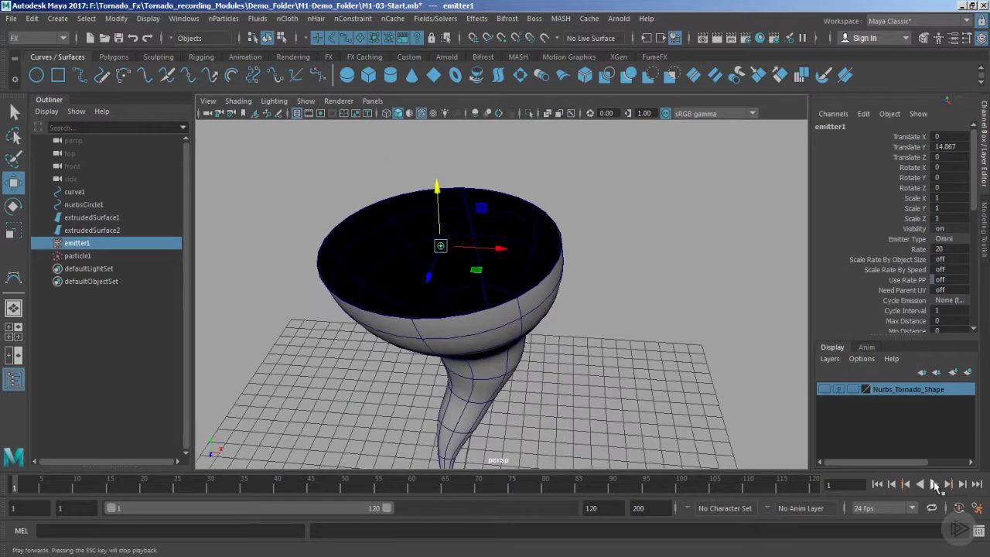
{"action": "left_click", "coordinate": [935, 485]}
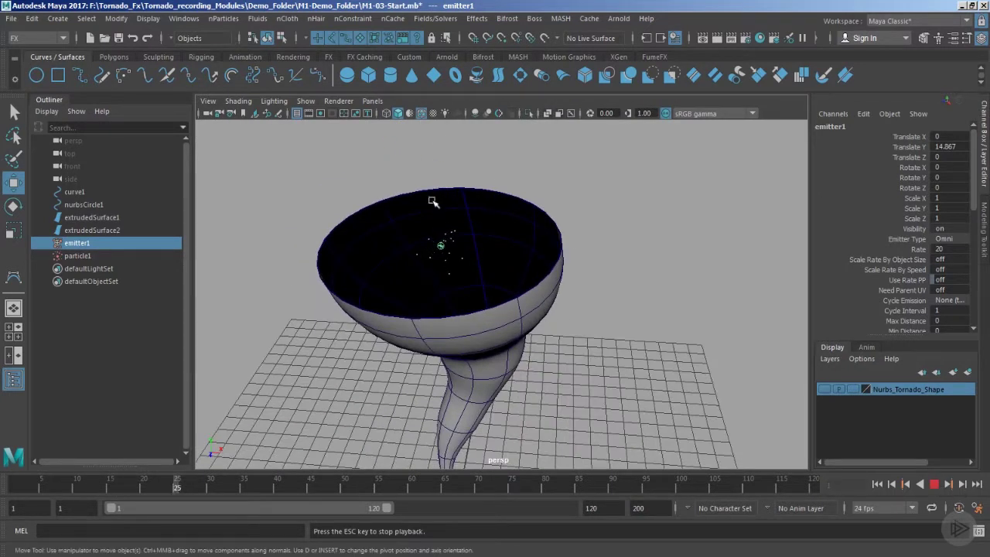
{"action": "key", "text": "Escape"}
{"action": "right_click_drag", "start_coordinate": [474, 221], "coordinate": [546, 294], "text": "alt"}
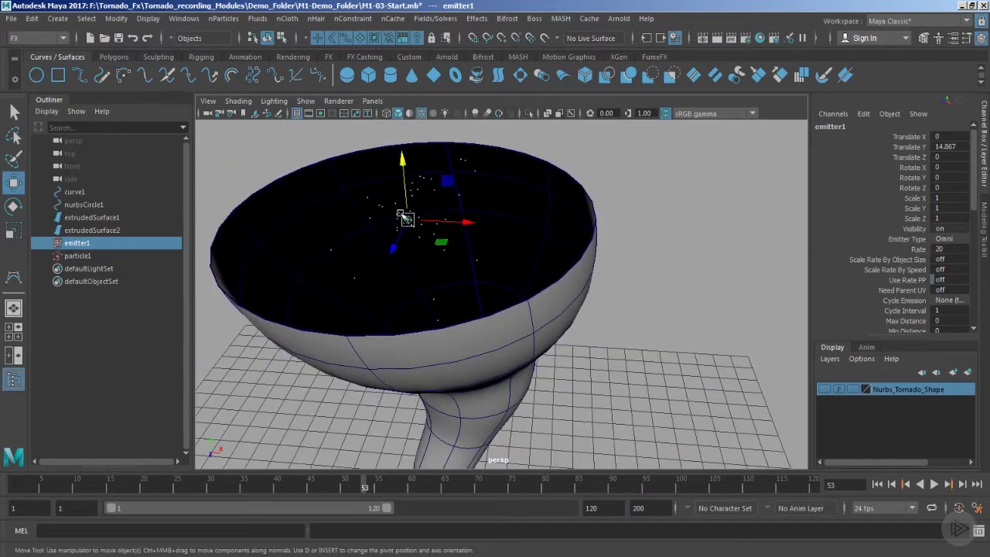
{"action": "scroll", "coordinate": [745, 308], "scroll_direction": "down", "scroll_amount": 5}
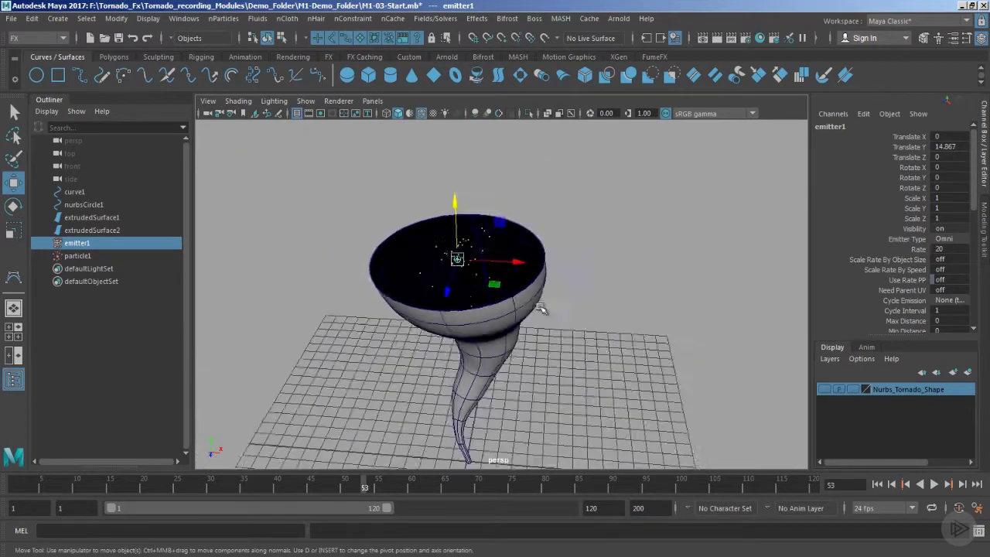
{"action": "scroll", "coordinate": [707, 263], "scroll_direction": "up", "scroll_amount": 4}
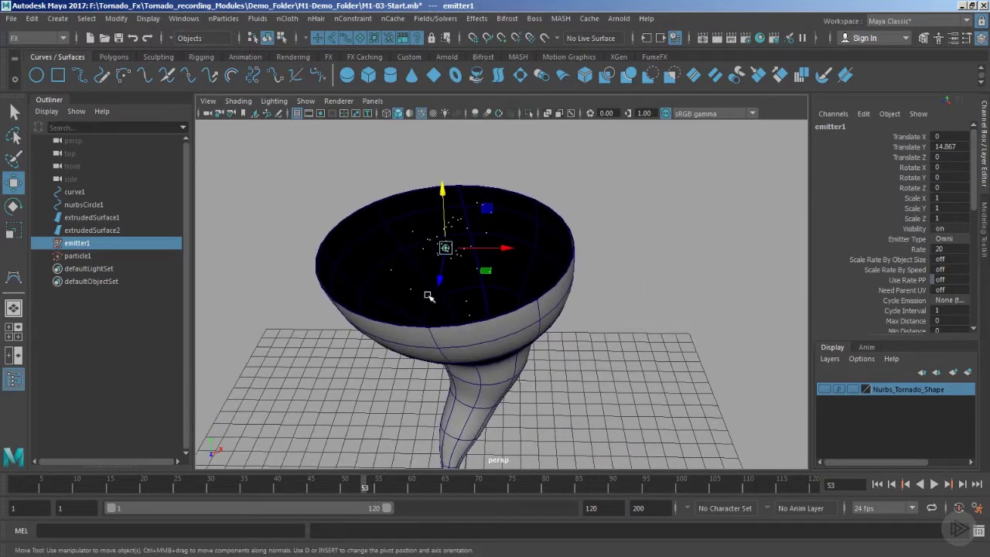
- Set emitter1's Rate to 500 in the Channel Box
{"action": "left_click", "coordinate": [960, 249]}
{"action": "type", "text": "500"}
{"action": "key", "text": "Return"}
{"action": "left_click_drag", "start_coordinate": [760, 294], "coordinate": [609, 340], "text": "alt"}
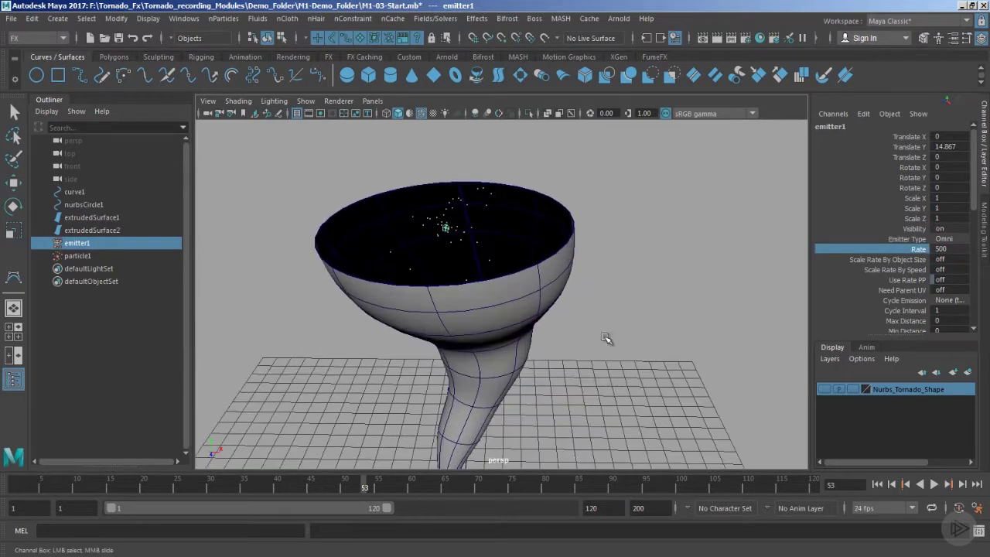
{"action": "left_click_drag", "start_coordinate": [577, 443], "coordinate": [552, 294], "text": "alt"}
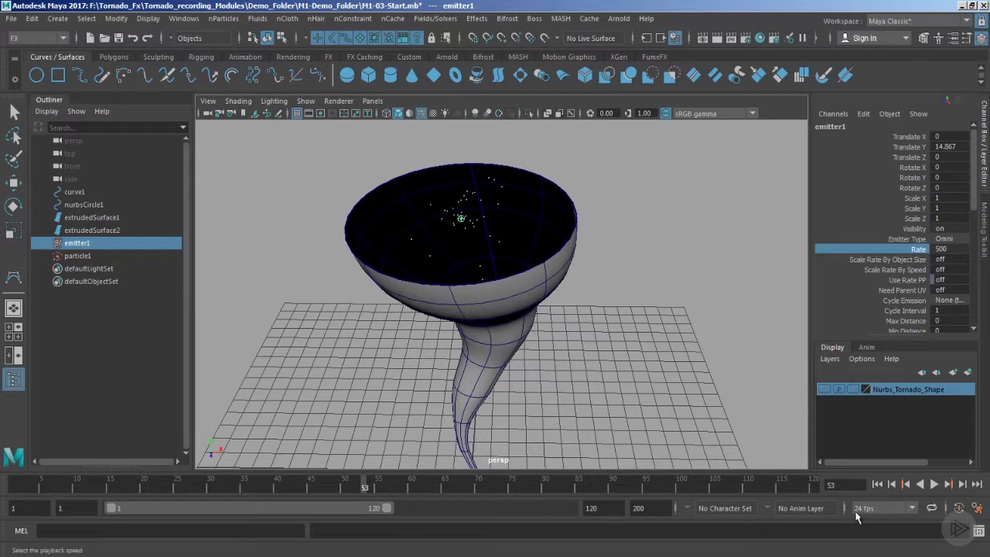
- Set playback speed to 25 fps and the start frames to 0, then rewind
{"action": "left_click", "coordinate": [888, 511]}
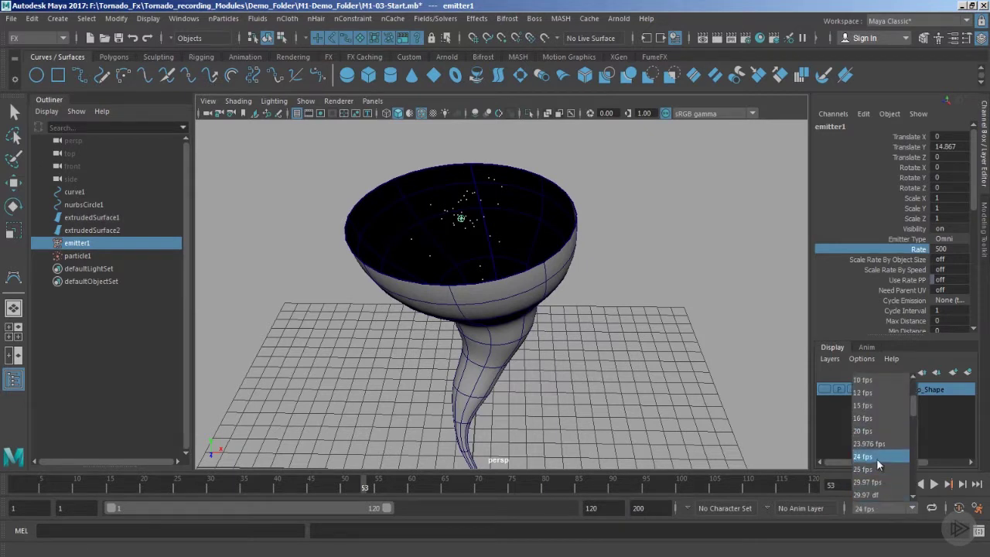
{"action": "left_click", "coordinate": [875, 470]}
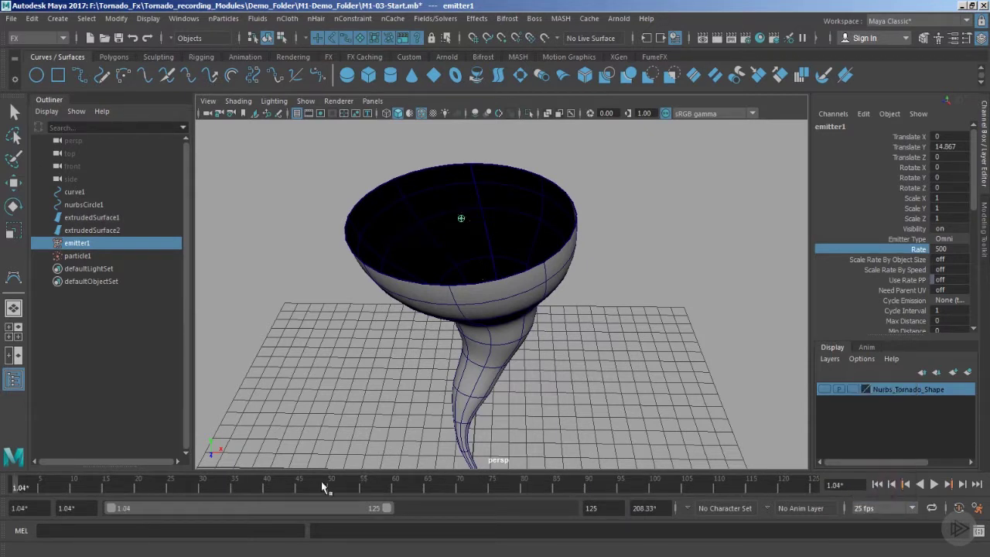
{"action": "double_click", "coordinate": [18, 508]}
{"action": "type", "text": "0"}
{"action": "key", "text": "Tab"}
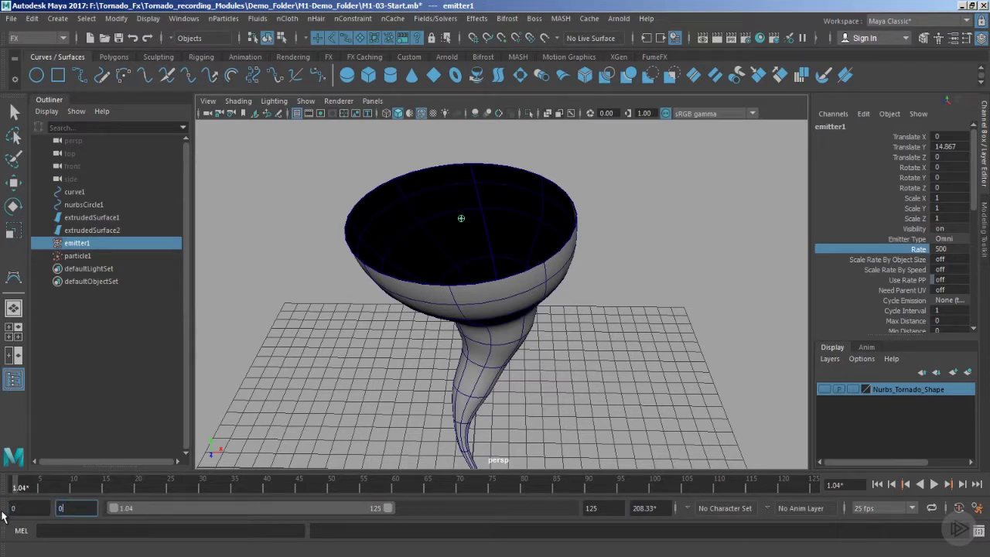
{"action": "type", "text": "0"}
{"action": "key", "text": "Return"}
{"action": "left_click", "coordinate": [877, 485]}
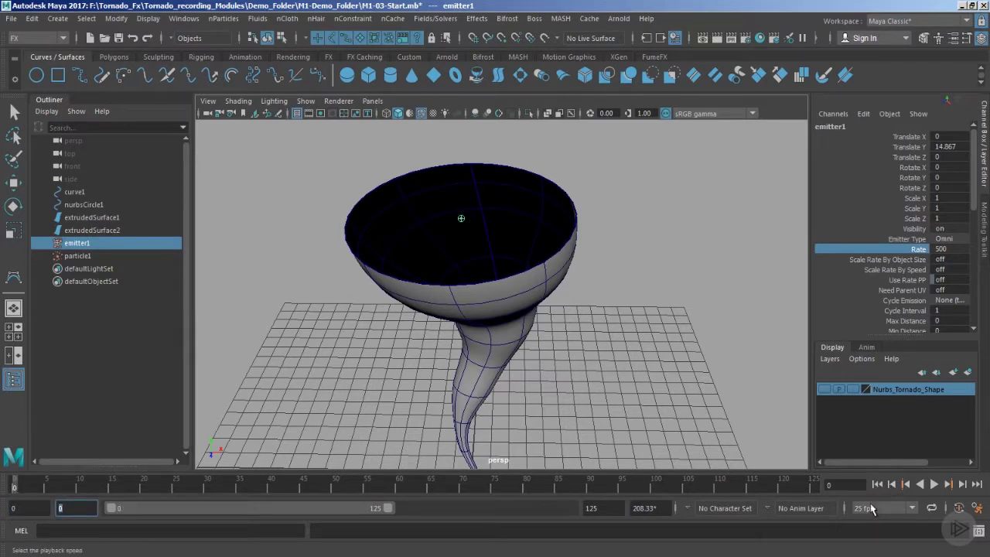
- Set the end and playback end frames to 150
{"action": "double_click", "coordinate": [602, 509]}
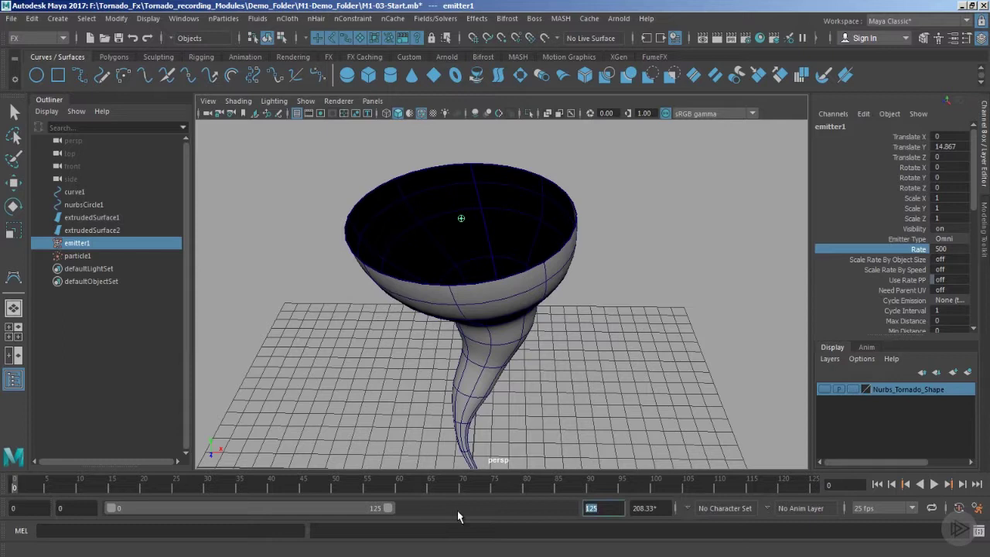
{"action": "type", "text": "150"}
{"action": "key", "text": "Tab"}
{"action": "type", "text": "150"}
{"action": "key", "text": "Return"}
- Deselect the emitter and replay to see the denser particle cloud
{"action": "left_click", "coordinate": [642, 246]}
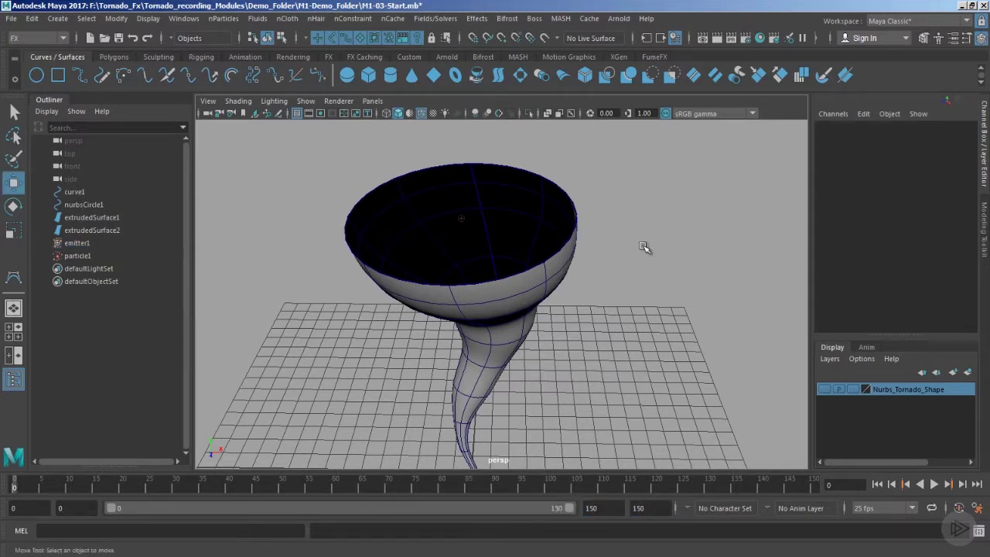
{"action": "left_click", "coordinate": [933, 484]}
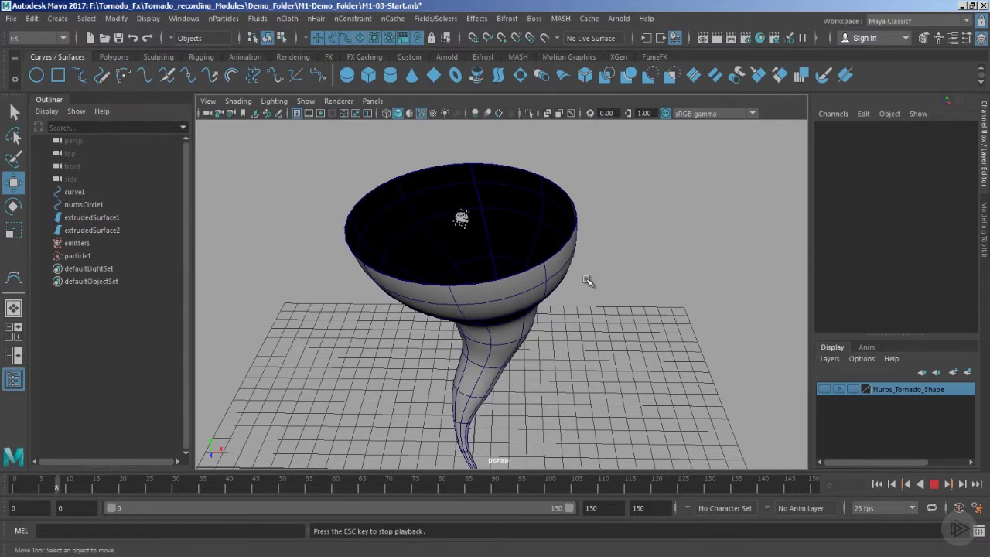
{"action": "key", "text": "Escape"}
{"action": "left_click_drag", "start_coordinate": [580, 249], "coordinate": [579, 302], "text": "alt"}
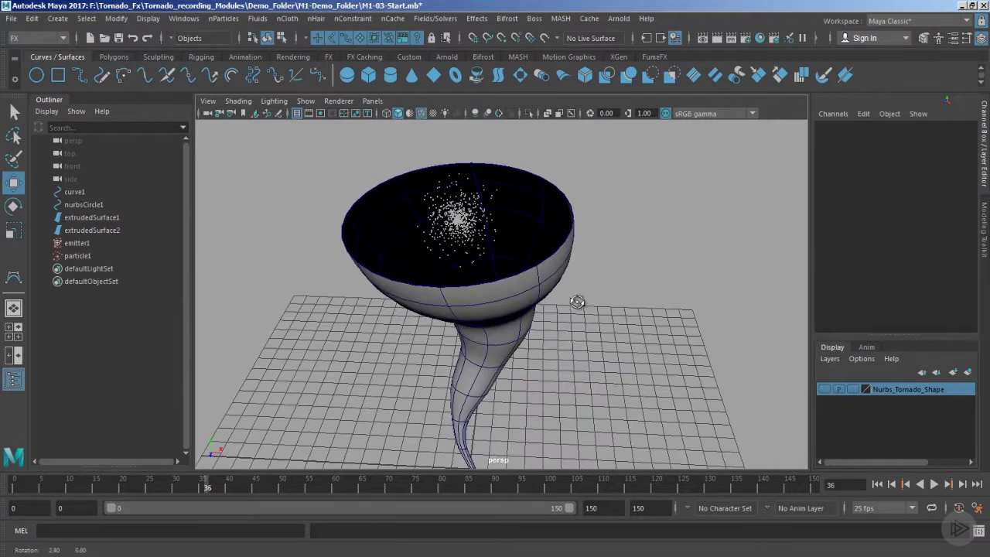
- Rewind to frame 0 and tumble around the funnel to inspect it from side and above
{"action": "key", "text": "q"}
{"action": "left_click", "coordinate": [877, 484]}
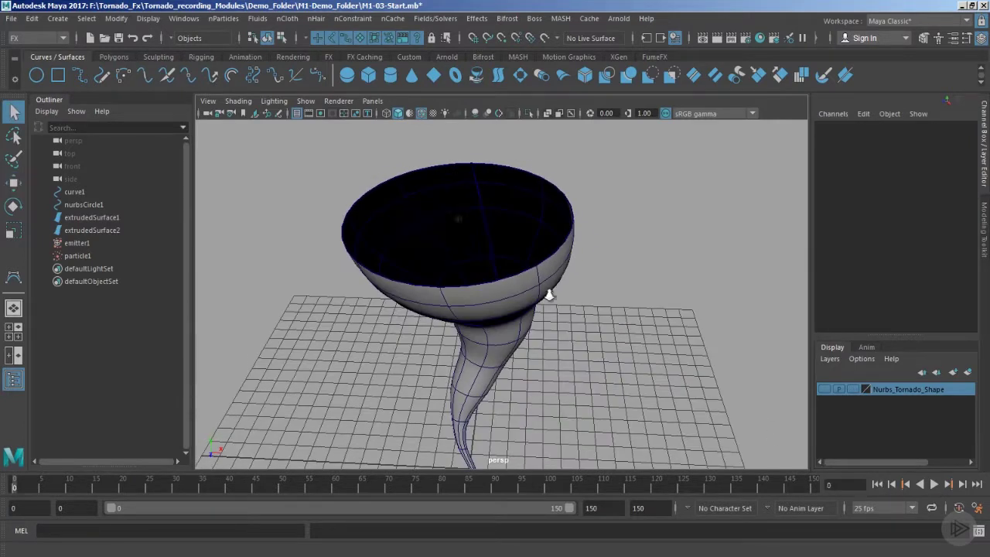
{"action": "right_click_drag", "start_coordinate": [546, 283], "coordinate": [479, 223], "text": "alt"}
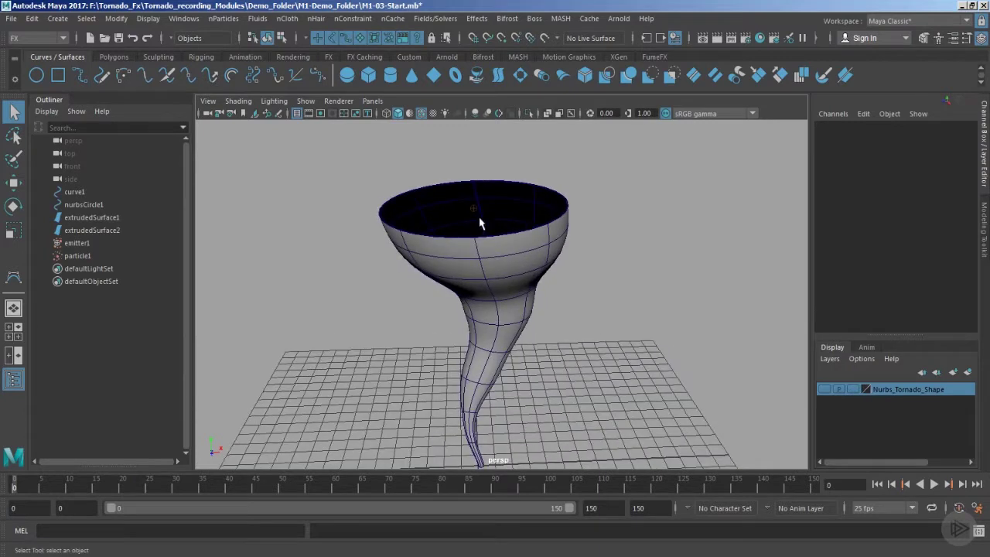
{"action": "left_click_drag", "start_coordinate": [468, 202], "coordinate": [519, 252], "text": "alt"}
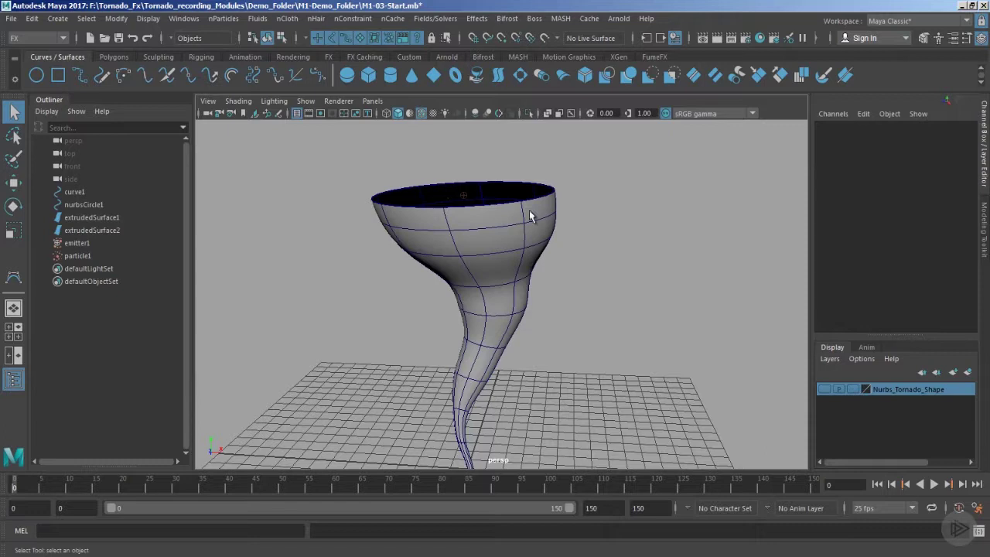
{"action": "left_click_drag", "start_coordinate": [464, 441], "coordinate": [516, 203], "text": "alt"}
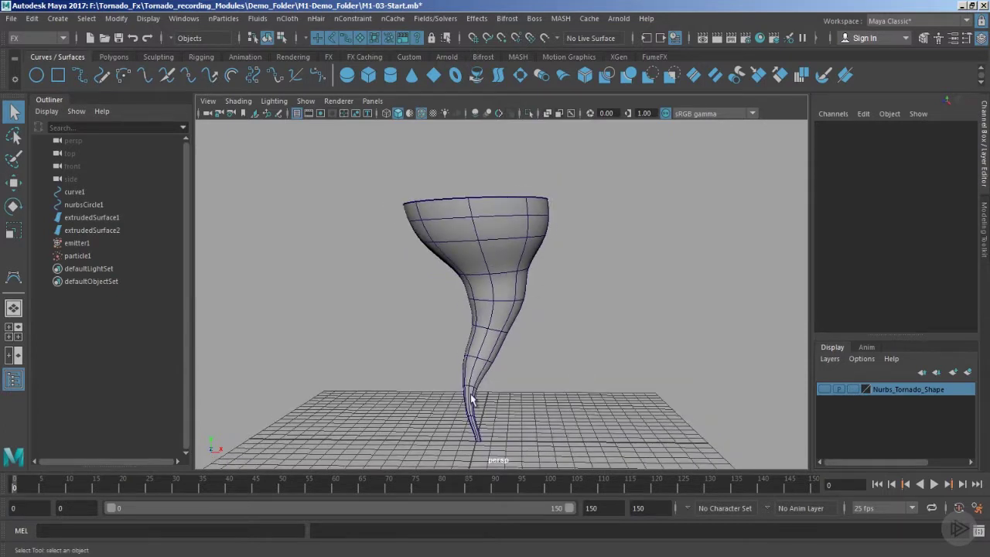
{"action": "left_click_drag", "start_coordinate": [549, 318], "coordinate": [643, 349], "text": "alt"}
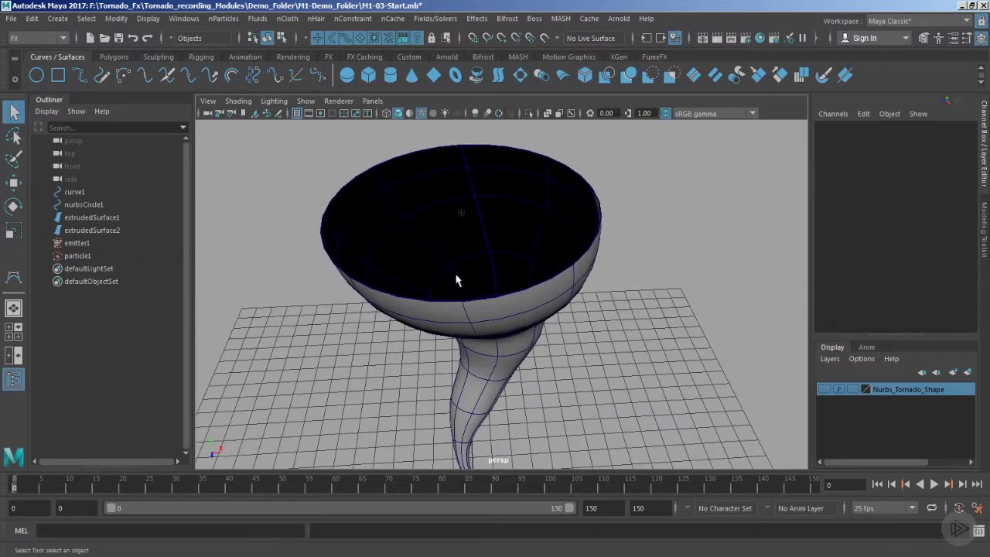
{"action": "left_click_drag", "start_coordinate": [457, 280], "coordinate": [504, 297], "text": "alt"}
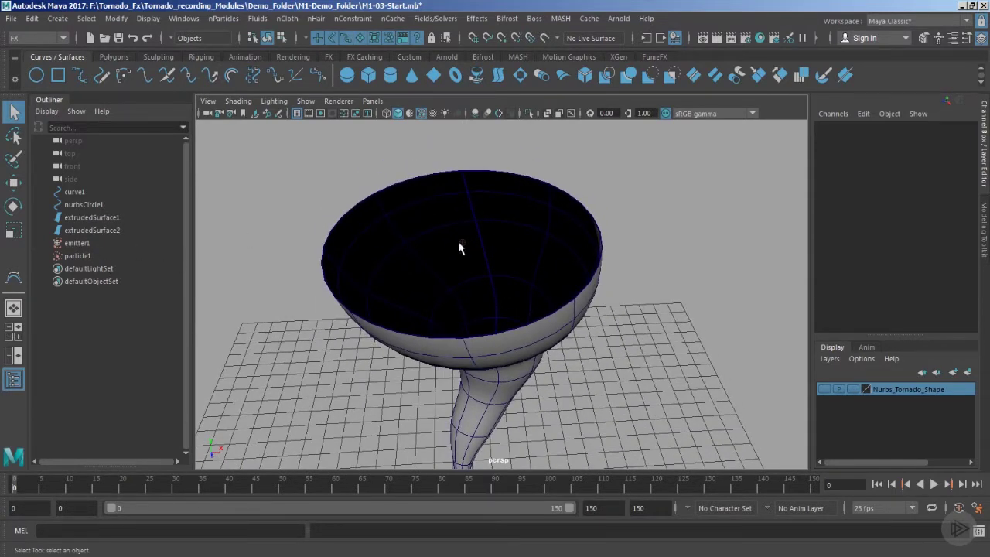
- Select particle1, then add the funnel surface extrudedSurface2 to the selection
{"action": "left_click", "coordinate": [222, 18]}
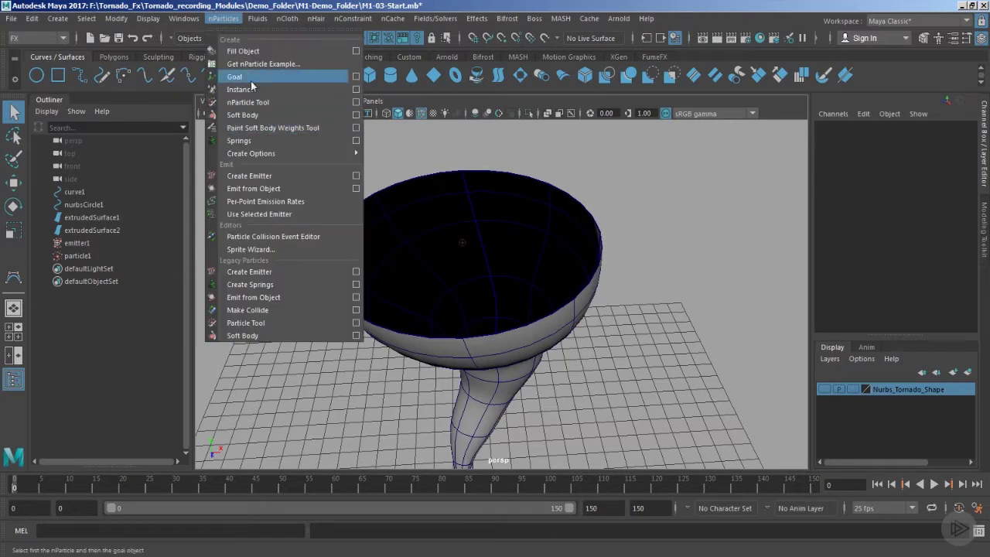
{"action": "left_click", "coordinate": [350, 185]}
{"action": "left_click", "coordinate": [80, 256]}
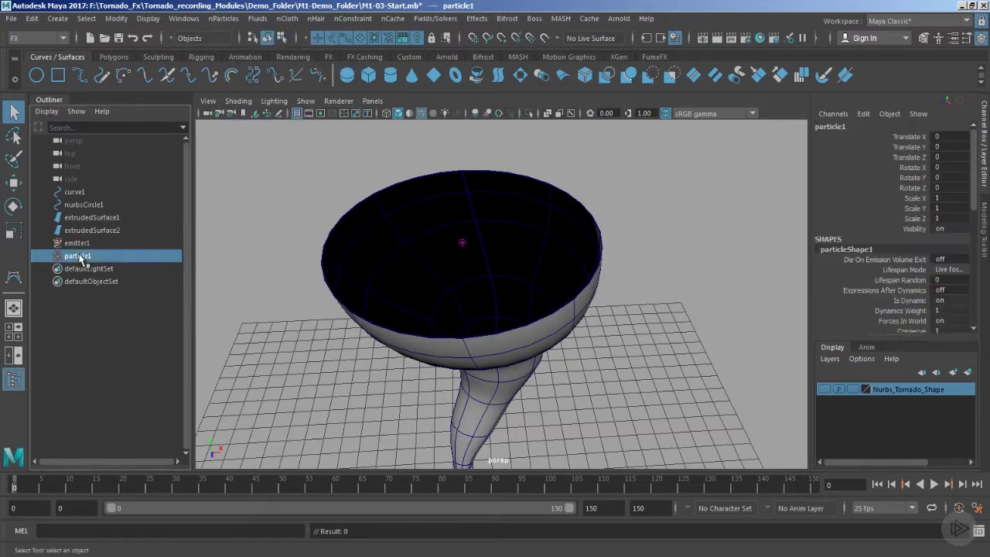
{"action": "left_click", "coordinate": [429, 207], "text": "shift"}
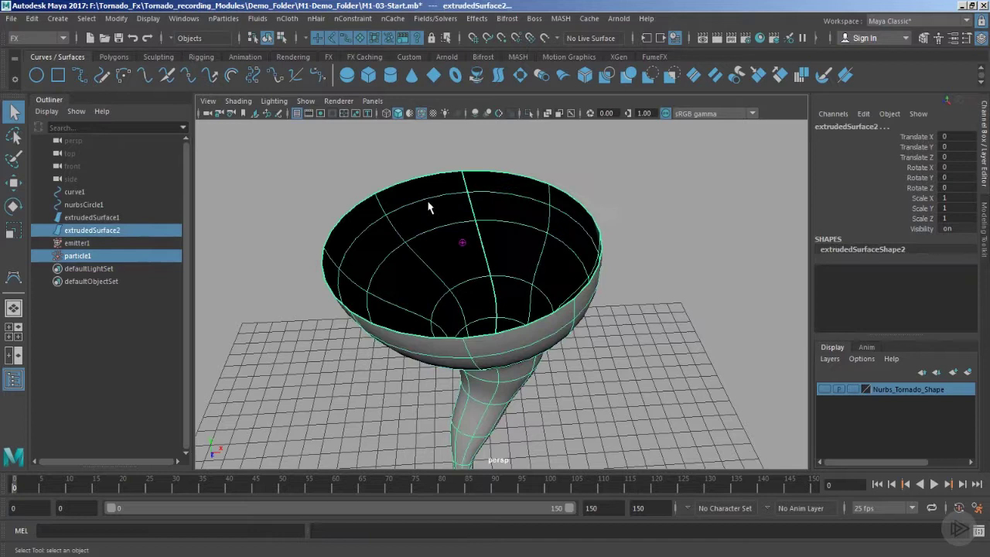
- Create a goal from particle1 to extrudedSurface2 with Goal weight 1.000
{"action": "left_click", "coordinate": [215, 21]}
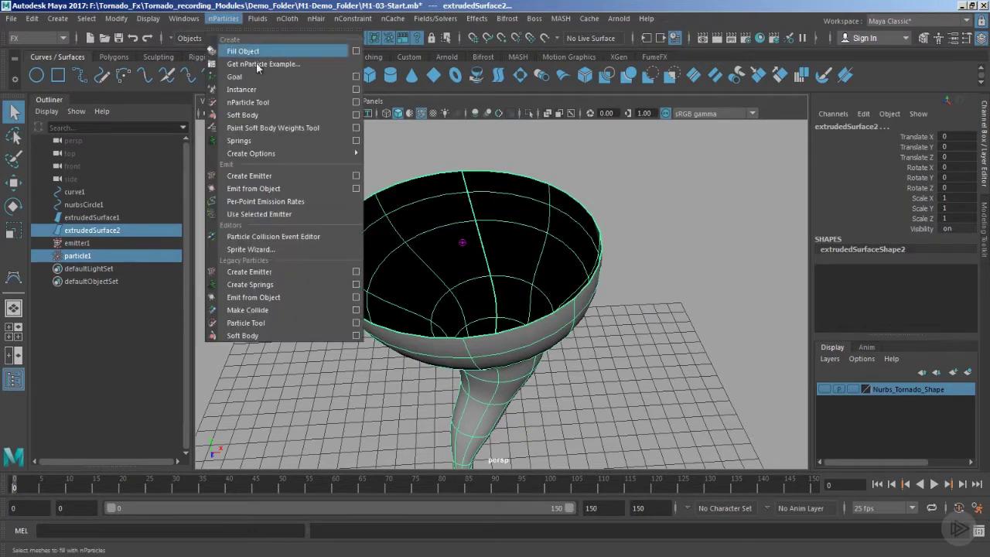
{"action": "left_click", "coordinate": [356, 76]}
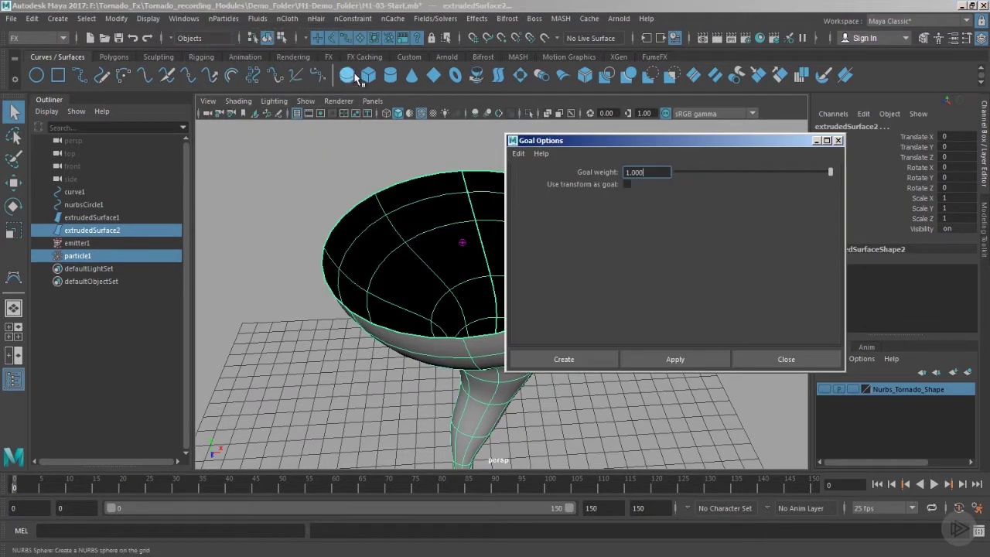
{"action": "left_click", "coordinate": [638, 177]}
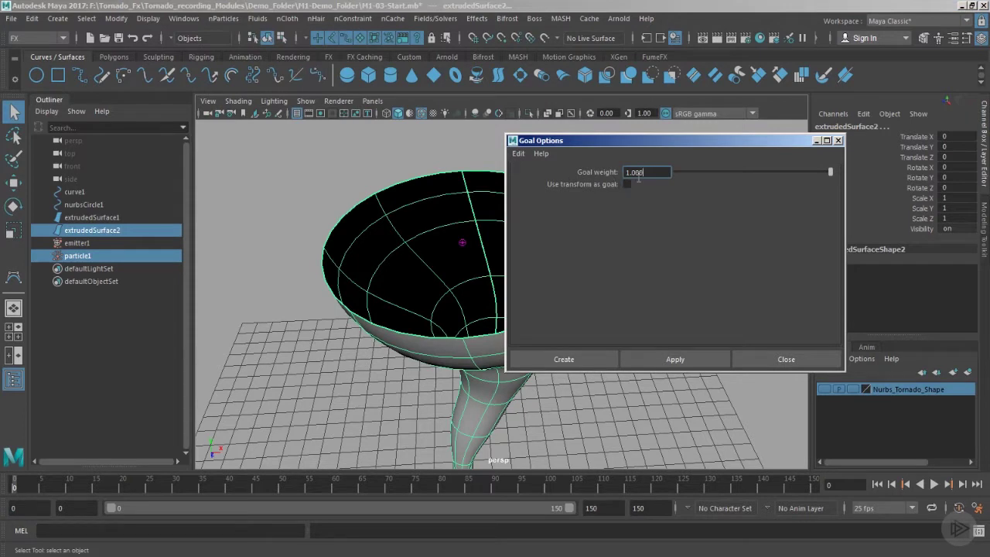
{"action": "left_click", "coordinate": [563, 356]}
- Clear the selection and play to frame 20, watching particles cling to the funnel
{"action": "left_click", "coordinate": [786, 420]}
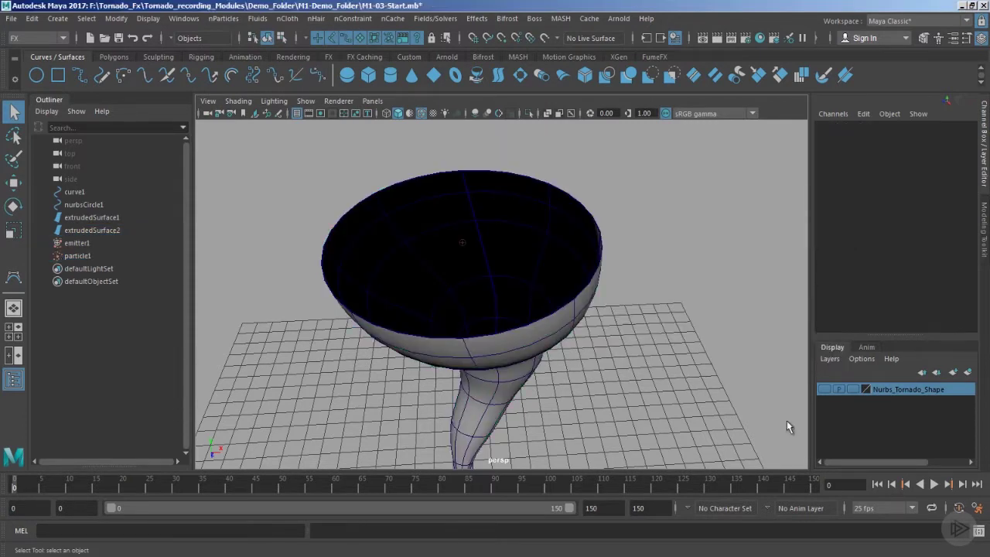
{"action": "left_click", "coordinate": [934, 484]}
{"action": "left_click_drag", "start_coordinate": [623, 312], "coordinate": [526, 370], "text": "alt"}
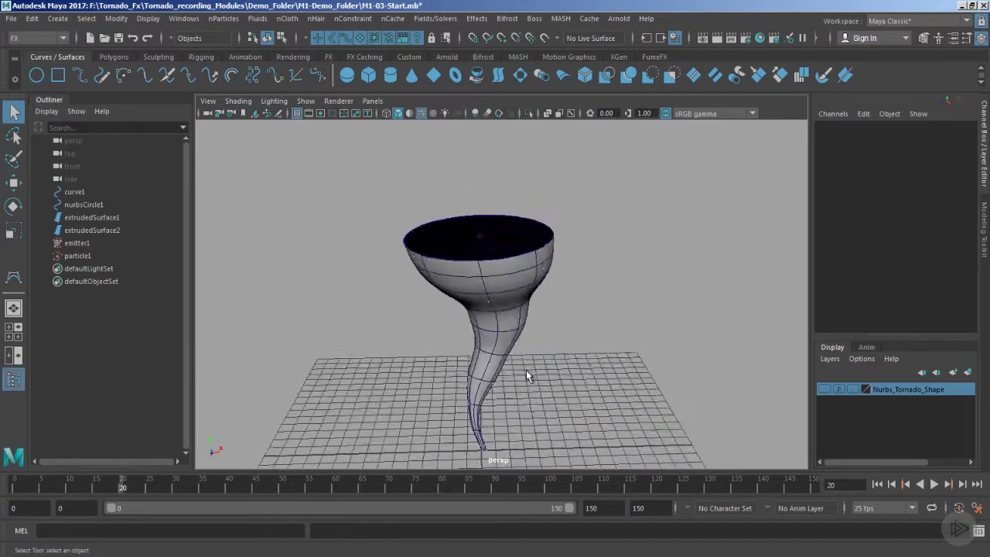
{"action": "right_click_drag", "start_coordinate": [526, 370], "coordinate": [440, 263], "text": "alt"}
{"action": "left_click_drag", "start_coordinate": [440, 263], "coordinate": [567, 287], "text": "alt"}
{"action": "scroll", "coordinate": [567, 287], "scroll_direction": "up", "scroll_amount": 2}
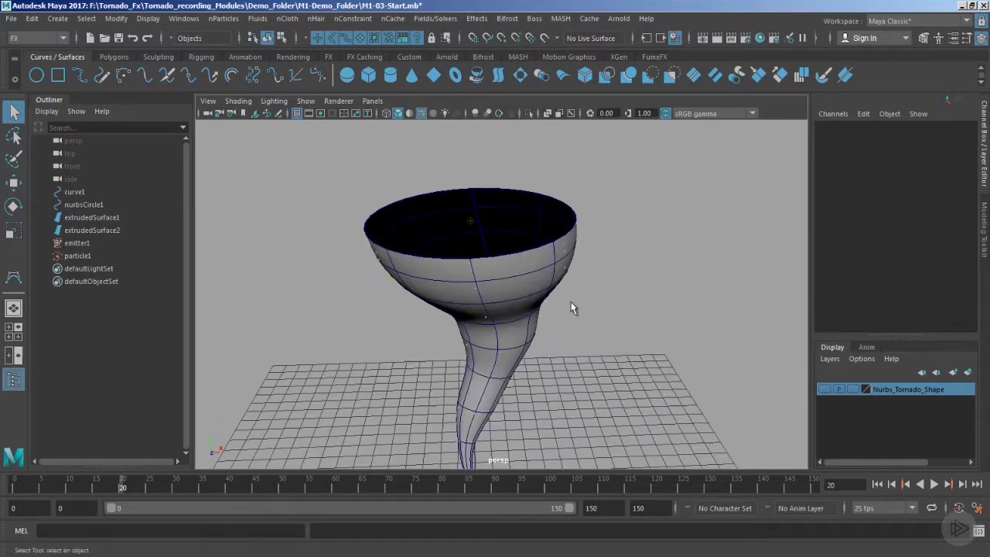
{"action": "right_click_drag", "start_coordinate": [570, 307], "coordinate": [439, 270], "text": "alt"}
{"action": "right_click_drag", "start_coordinate": [473, 229], "coordinate": [474, 193], "text": "alt"}
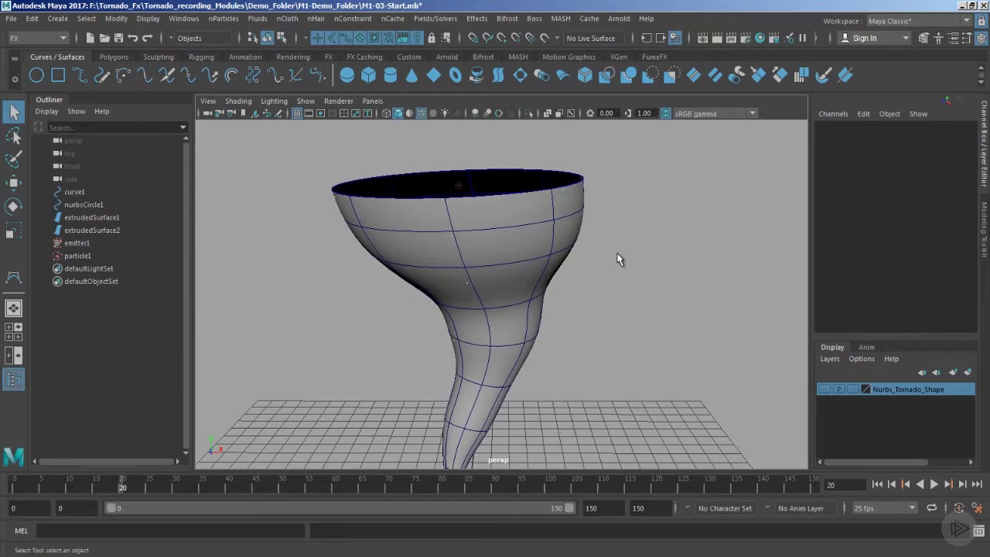
- Make the viewport background black and hide the funnel surface extrudedSurface2
{"action": "key", "text": "alt+b"}
{"action": "key", "text": "alt+b"}
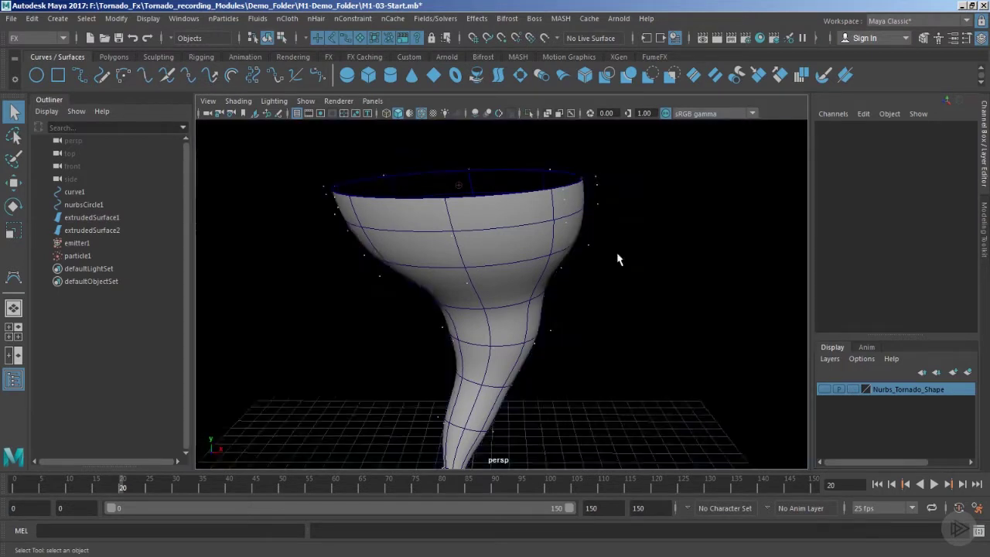
{"action": "left_click_drag", "start_coordinate": [617, 259], "coordinate": [589, 368], "text": "alt"}
{"action": "left_click", "coordinate": [504, 261]}
{"action": "key", "text": "ctrl+h"}
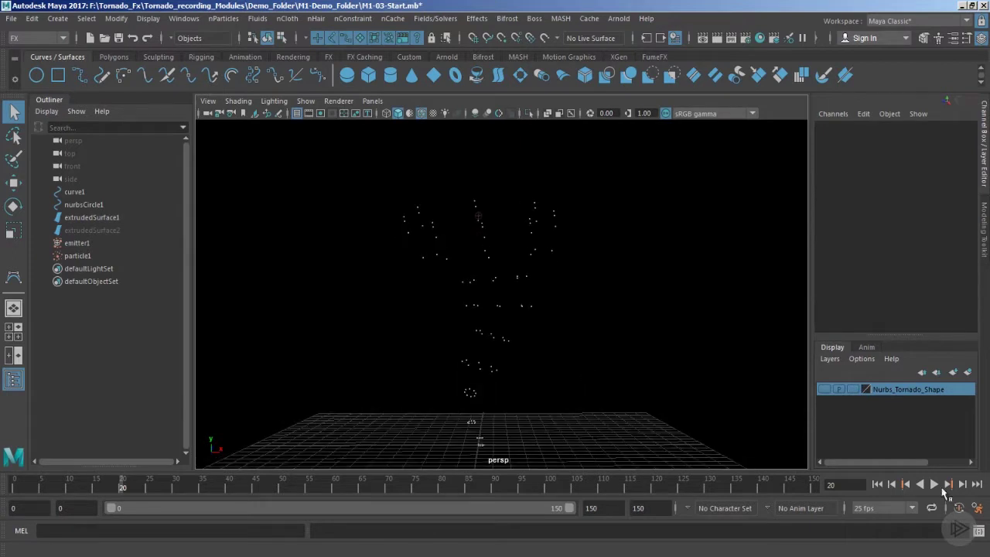
- Play the simulation and tumble around the particle column tracing the funnel shape
{"action": "left_click", "coordinate": [933, 483]}
{"action": "left_click_drag", "start_coordinate": [530, 283], "coordinate": [461, 217], "text": "alt"}
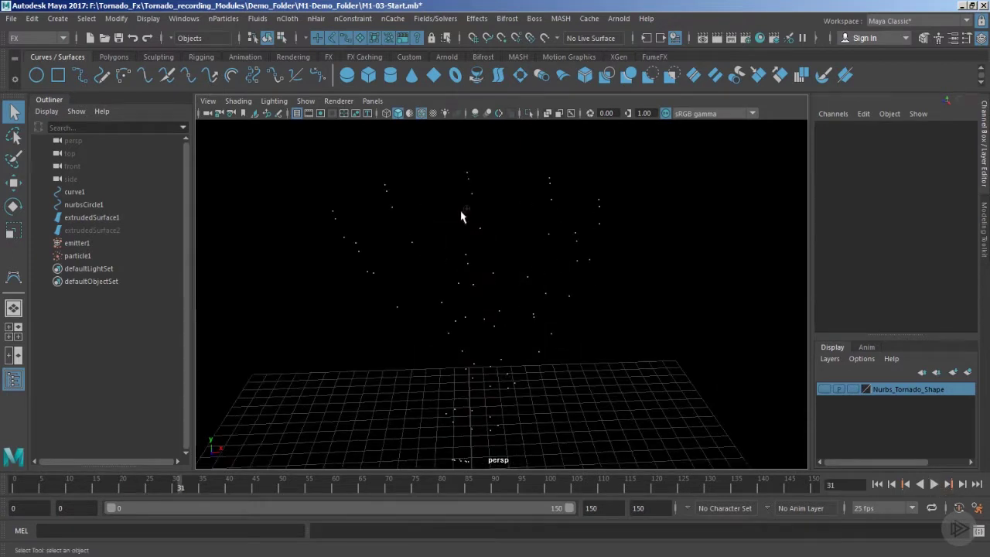
{"action": "left_click_drag", "start_coordinate": [496, 293], "coordinate": [361, 186], "text": "alt"}
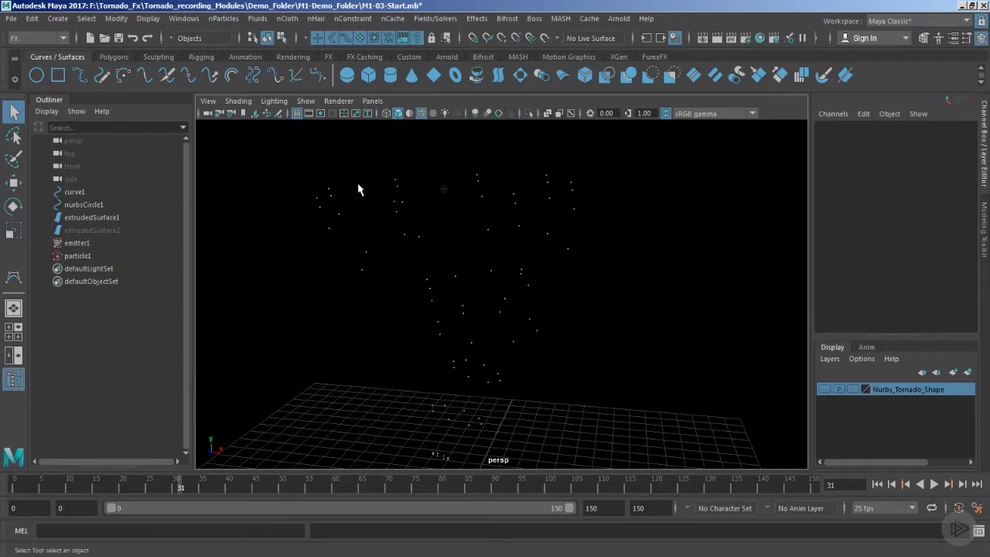
{"action": "left_click_drag", "start_coordinate": [569, 279], "coordinate": [500, 258], "text": "alt"}
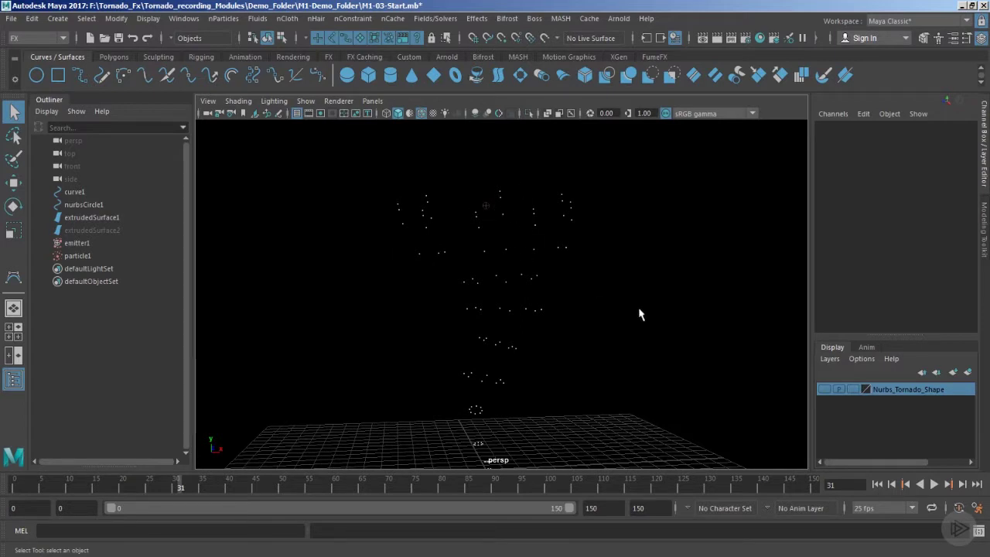
{"action": "mouse_move", "coordinate": [600, 313]}
{"action": "left_mouse_down", "text": "alt"}
{"action": "mouse_move", "coordinate": [593, 353]}
{"action": "mouse_move", "coordinate": [598, 287]}
{"action": "mouse_move", "coordinate": [600, 310]}
{"action": "mouse_move", "coordinate": [585, 338]}
{"action": "mouse_move", "coordinate": [621, 336]}
{"action": "mouse_move", "coordinate": [605, 327]}
{"action": "left_mouse_up", "text": "alt"}
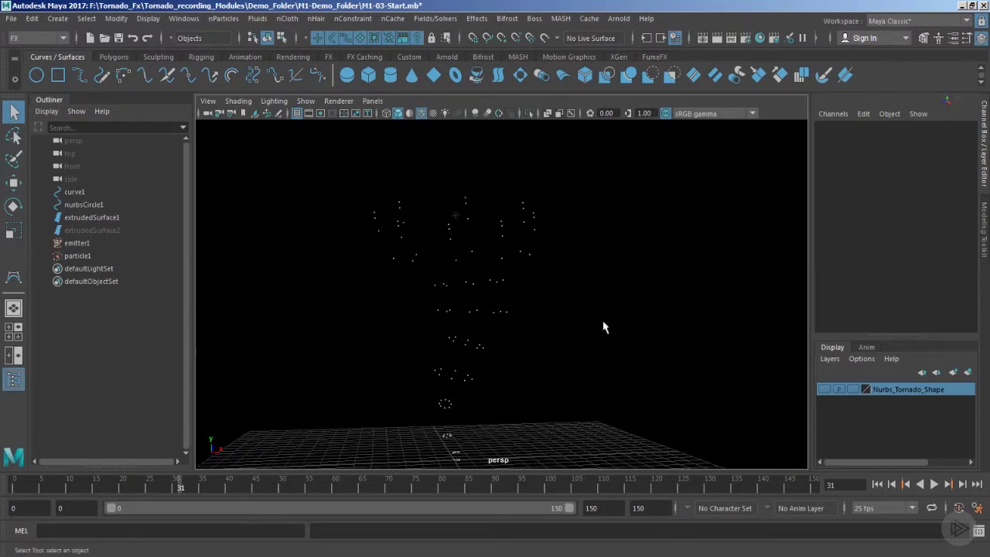
- Select particle1 and show particleShape1 in the Attribute Editor
{"action": "left_click", "coordinate": [77, 256]}
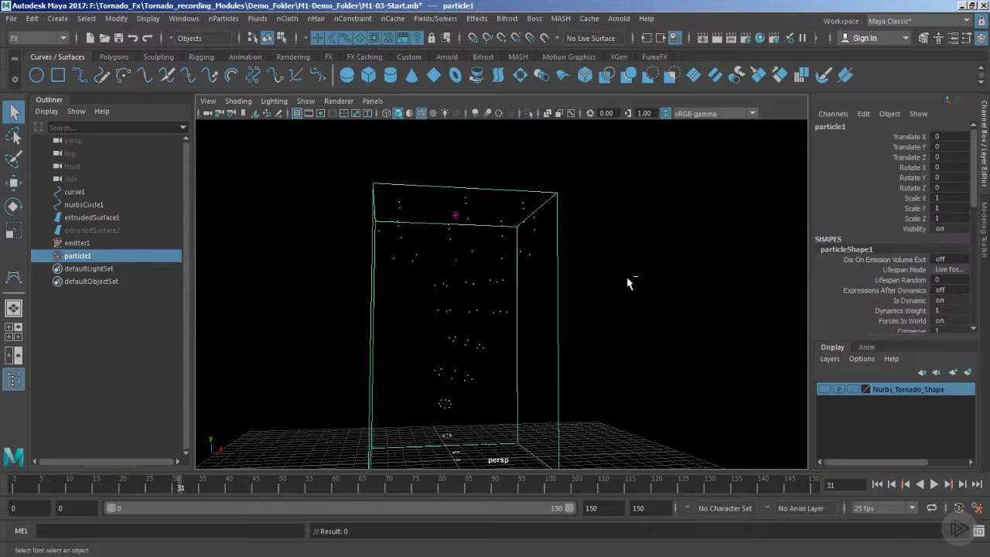
{"action": "key", "text": "ctrl+a"}
{"action": "left_click_drag", "start_coordinate": [218, 110], "coordinate": [591, 78]}
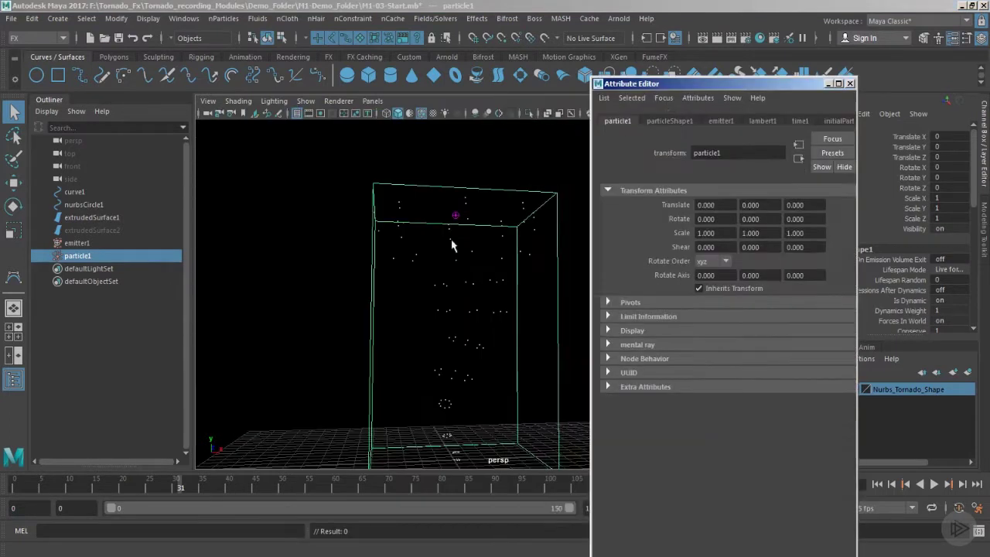
{"action": "left_click", "coordinate": [670, 121]}
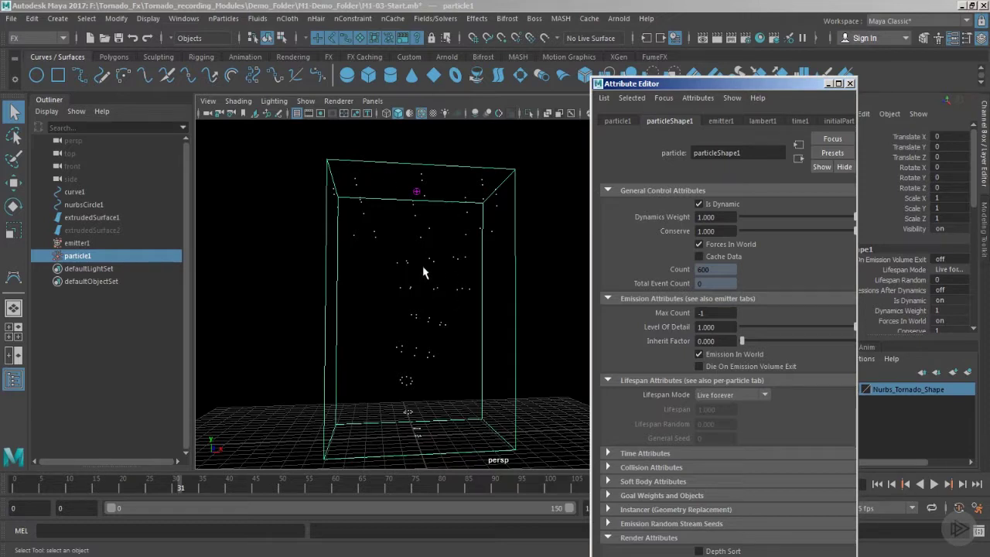
{"action": "scroll", "coordinate": [680, 354], "scroll_direction": "down", "scroll_amount": 8}
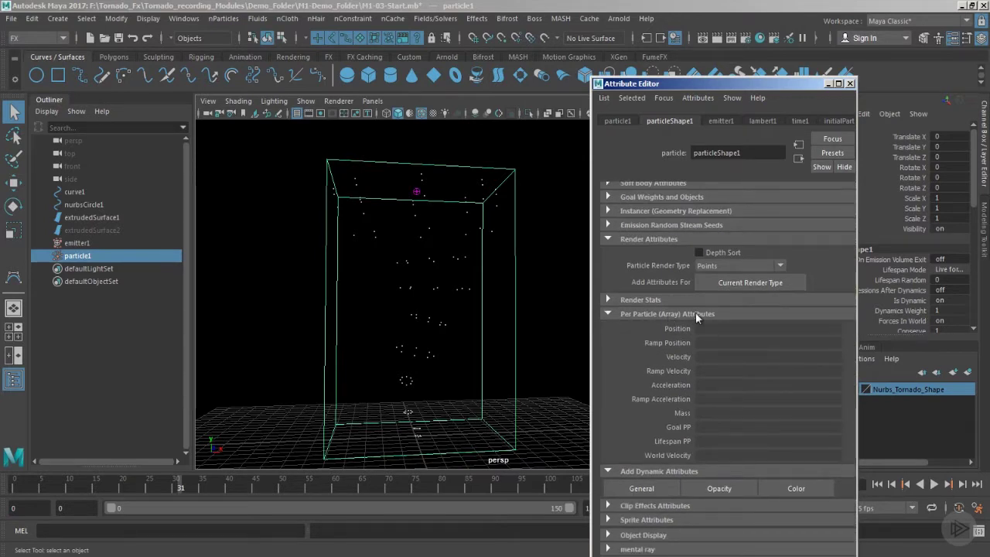
- Add goalU and goalV as per-particle attributes from the Particle tab
{"action": "left_click", "coordinate": [644, 486]}
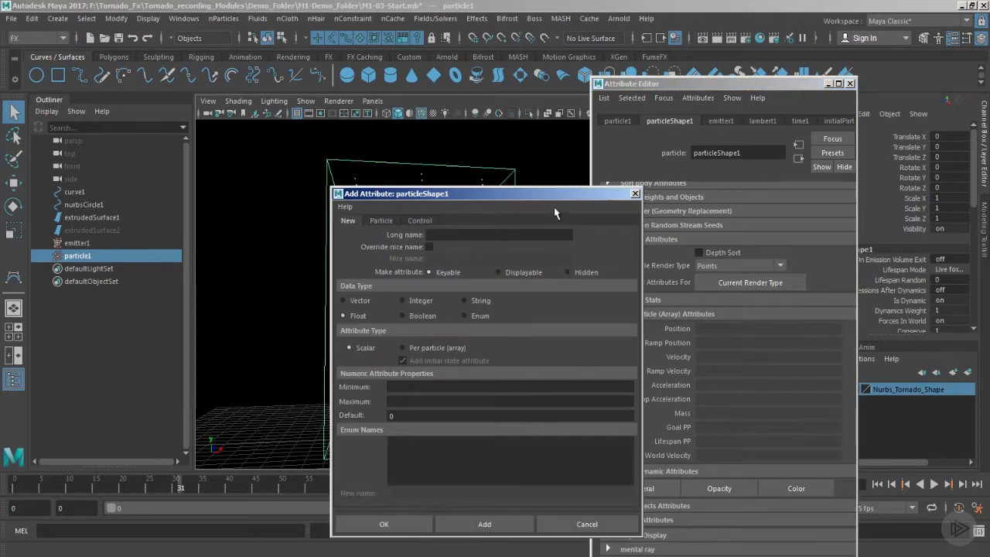
{"action": "left_click_drag", "start_coordinate": [569, 198], "coordinate": [514, 193]}
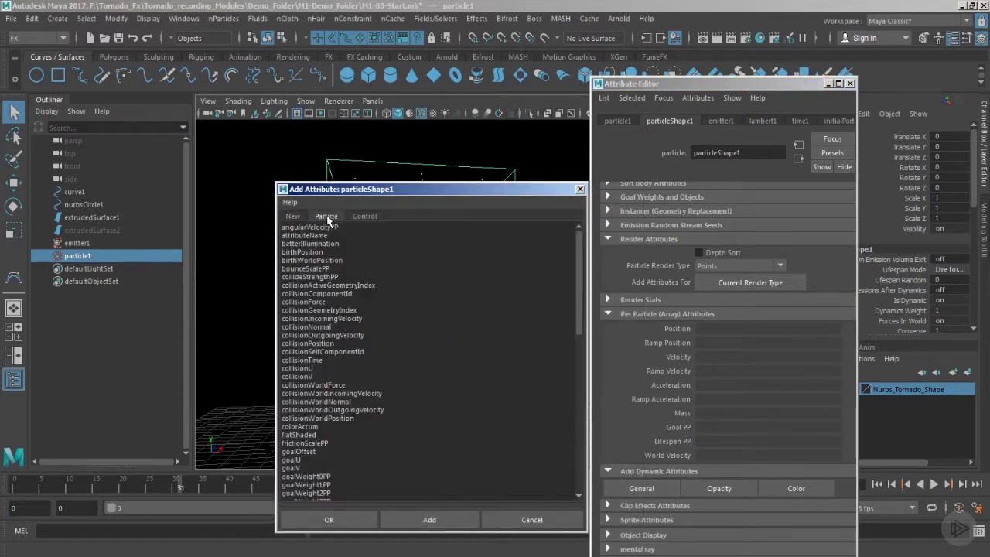
{"action": "left_click", "coordinate": [325, 216]}
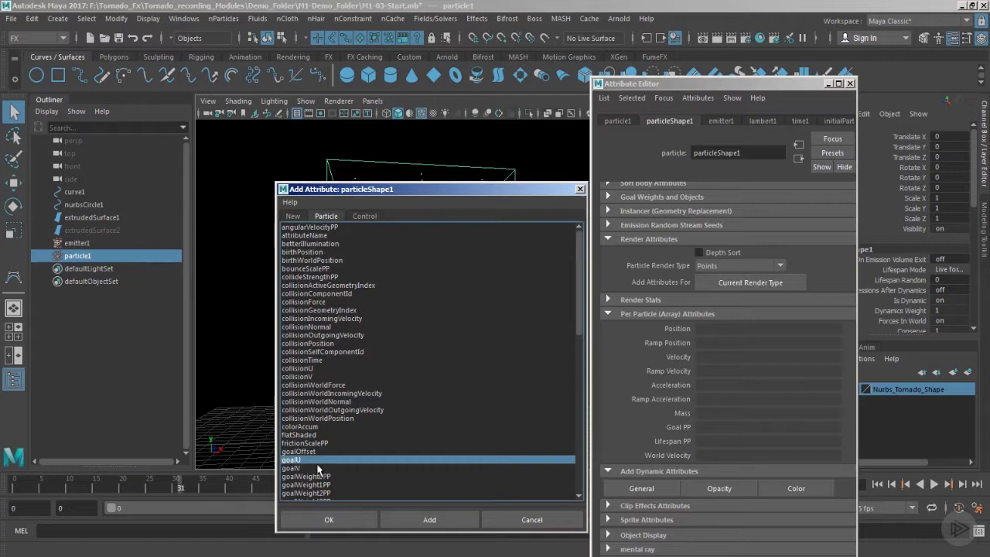
{"action": "left_click_drag", "start_coordinate": [300, 461], "coordinate": [302, 470]}
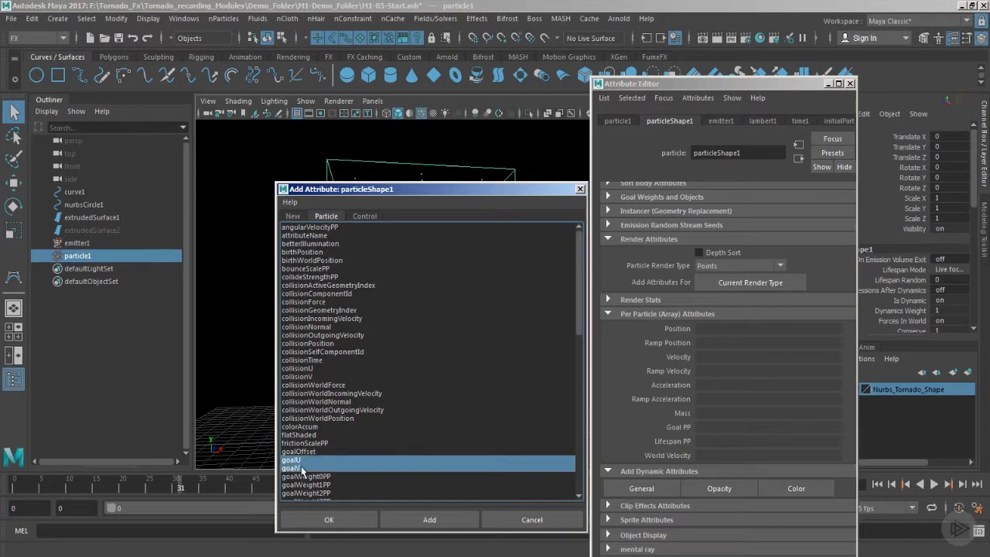
{"action": "left_click", "coordinate": [326, 520]}
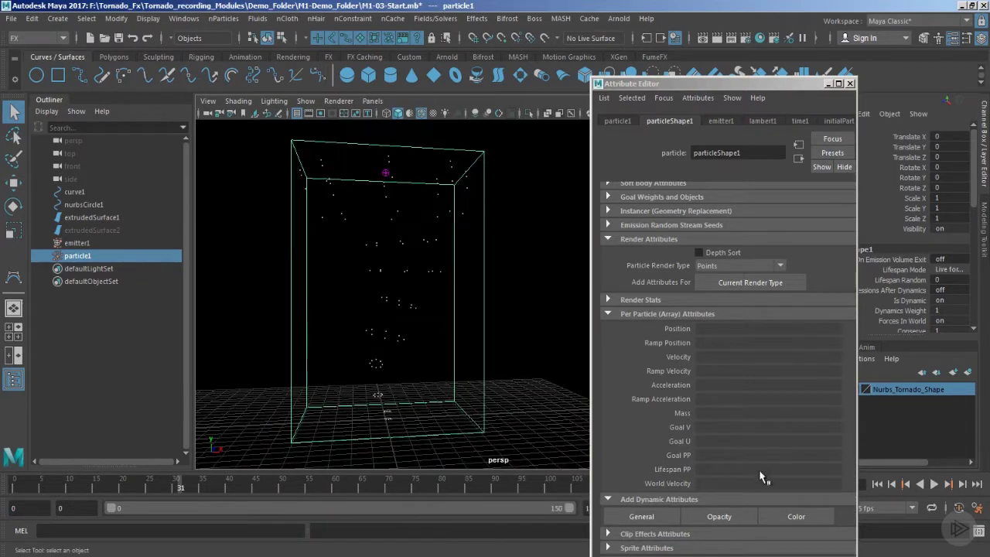
- Orbit the view around the particles tracing the hidden funnel
{"action": "left_click_drag", "start_coordinate": [576, 406], "coordinate": [380, 229], "text": "alt"}
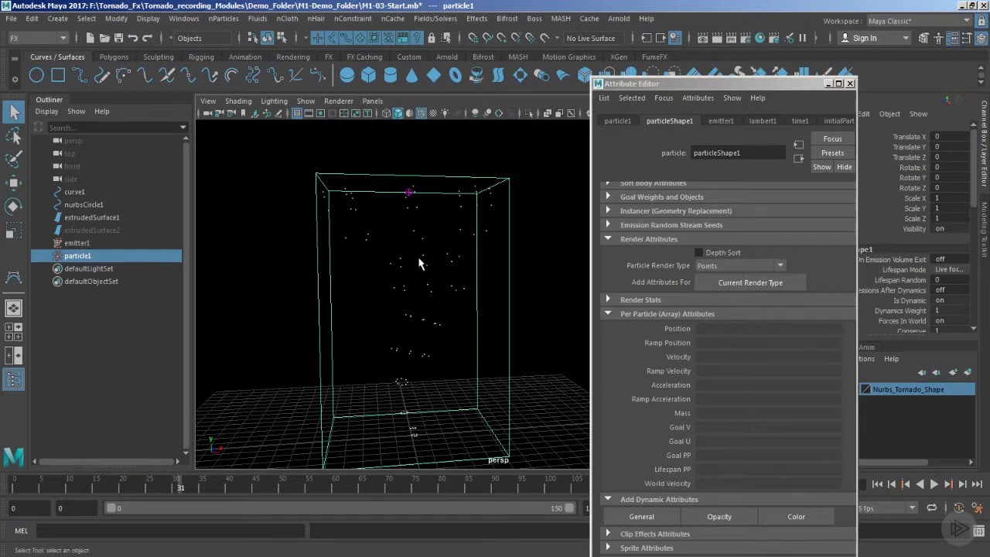
{"action": "left_click_drag", "start_coordinate": [486, 404], "coordinate": [512, 379], "text": "alt"}
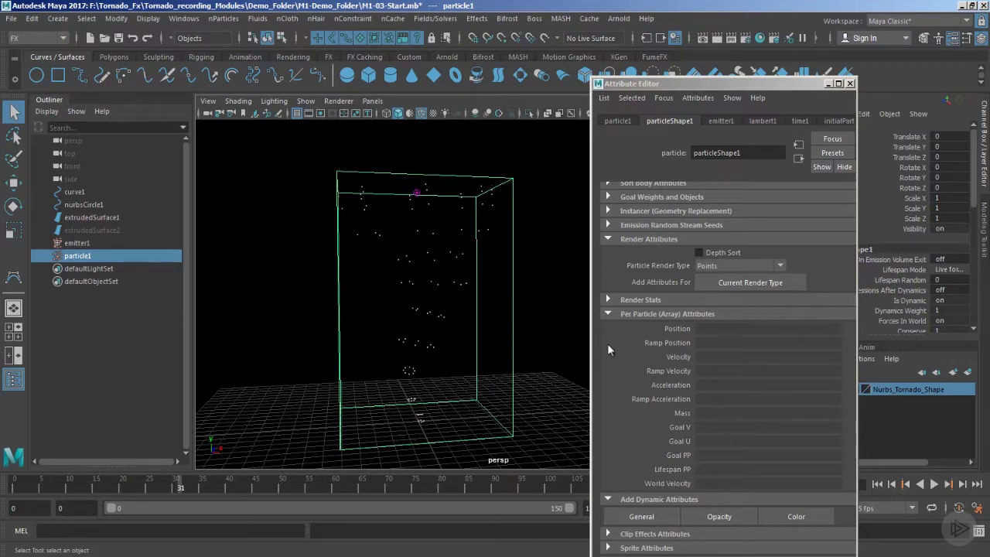
- Drive Goal U with a new ramp and remove the ramp's middle colour entry
{"action": "right_click", "coordinate": [704, 437]}
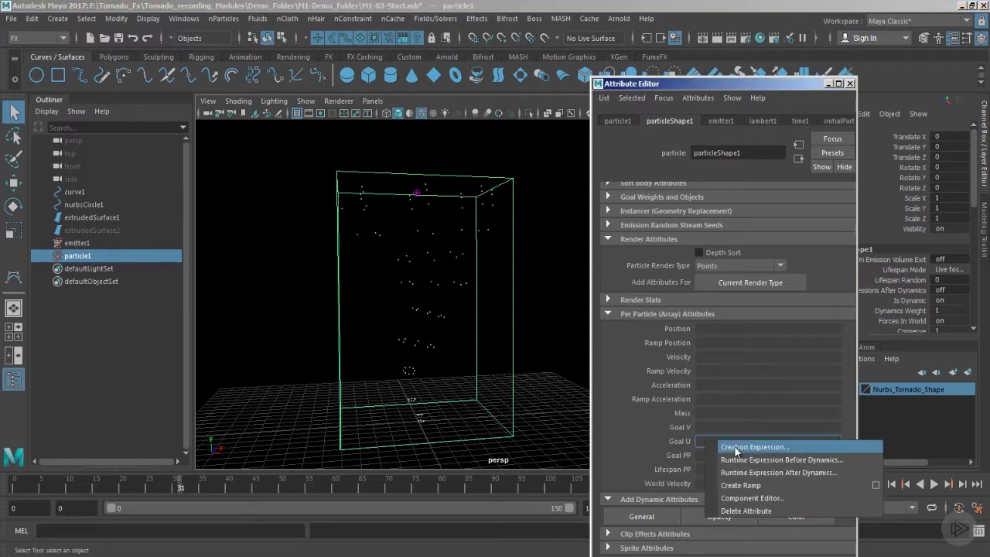
{"action": "left_click", "coordinate": [741, 486]}
{"action": "right_click", "coordinate": [739, 444]}
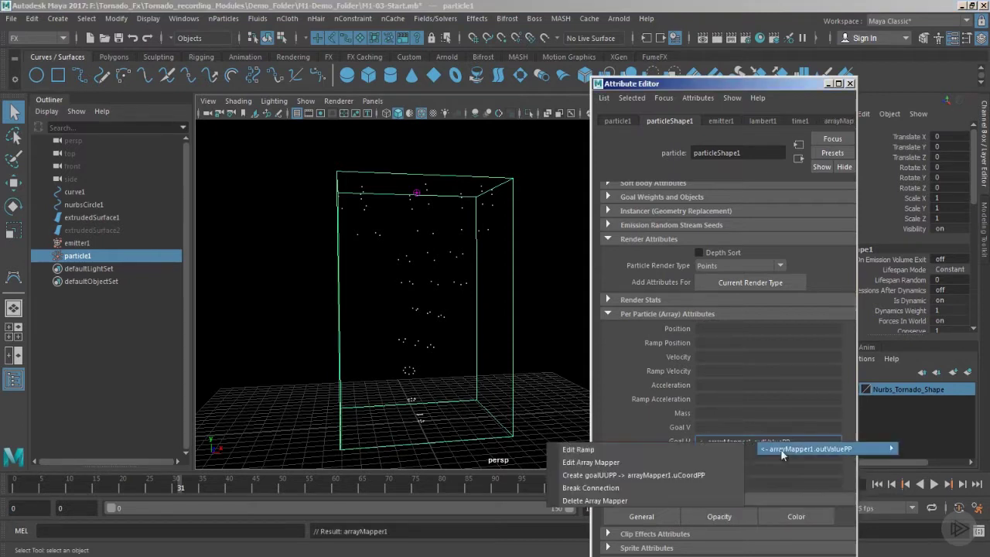
{"action": "left_click", "coordinate": [700, 450]}
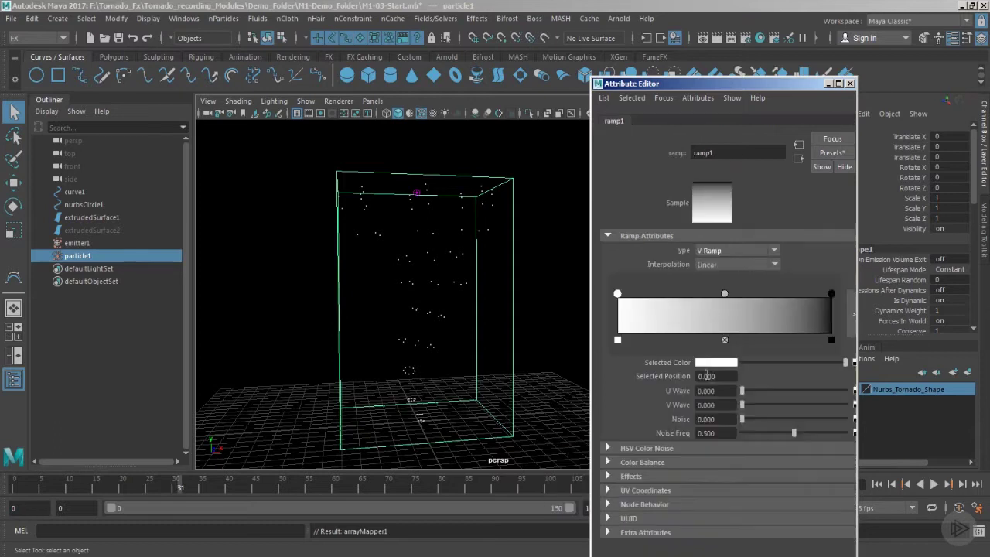
{"action": "left_click", "coordinate": [724, 339]}
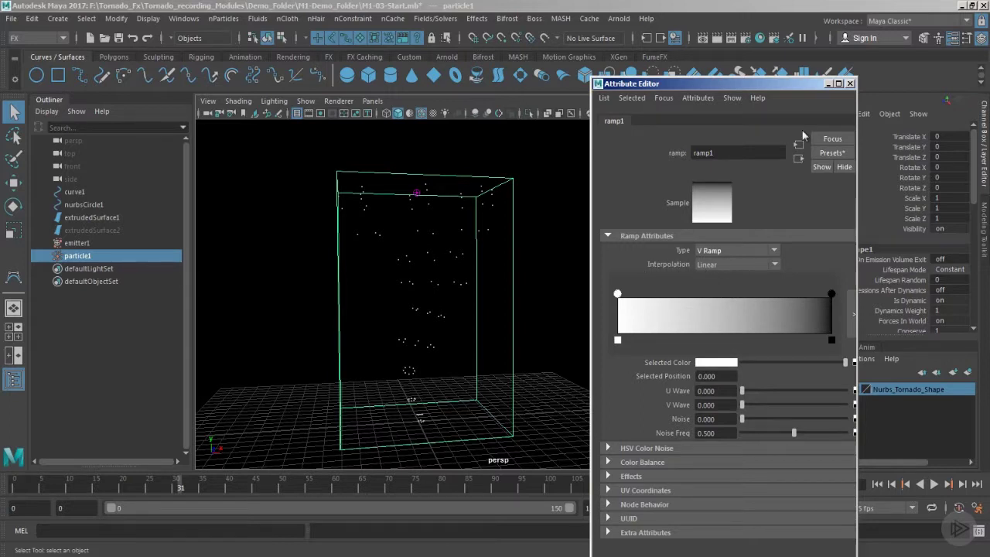
- Minimise the Attribute Editor, then replay from the start and stop at frame 31
{"action": "left_click", "coordinate": [828, 83]}
{"action": "left_click", "coordinate": [876, 485]}
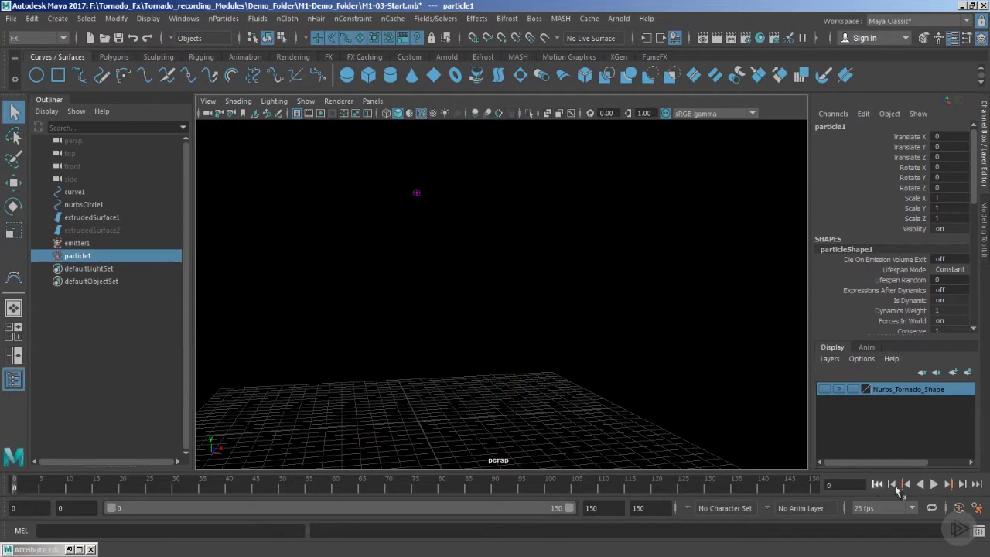
{"action": "left_click", "coordinate": [934, 484]}
{"action": "left_click_drag", "start_coordinate": [581, 320], "coordinate": [194, 332], "text": "alt"}
{"action": "key", "text": "Escape"}
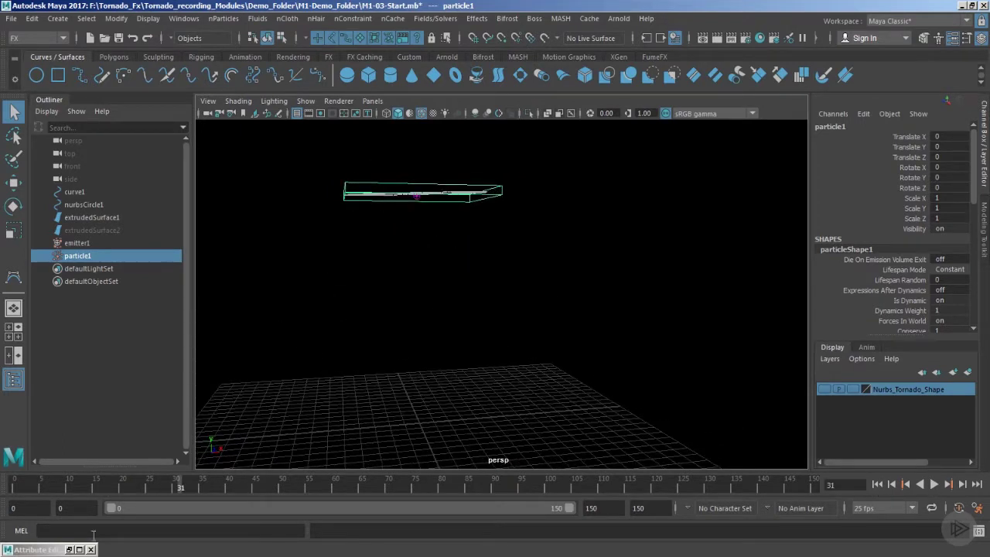
- Delete the array mapper driving the particles' Goal U attribute
{"action": "left_click", "coordinate": [71, 550]}
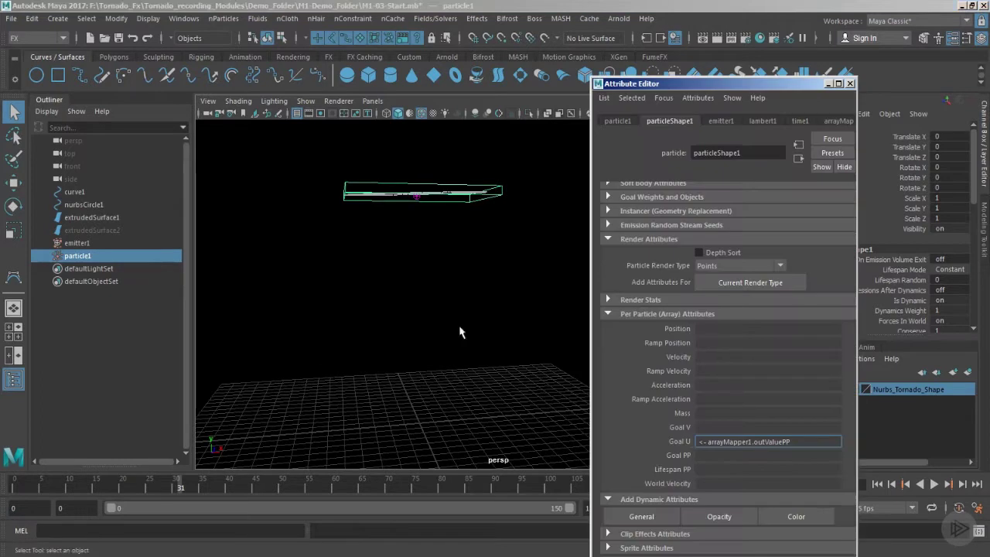
{"action": "right_click", "coordinate": [744, 443]}
{"action": "mouse_move", "coordinate": [760, 447]}
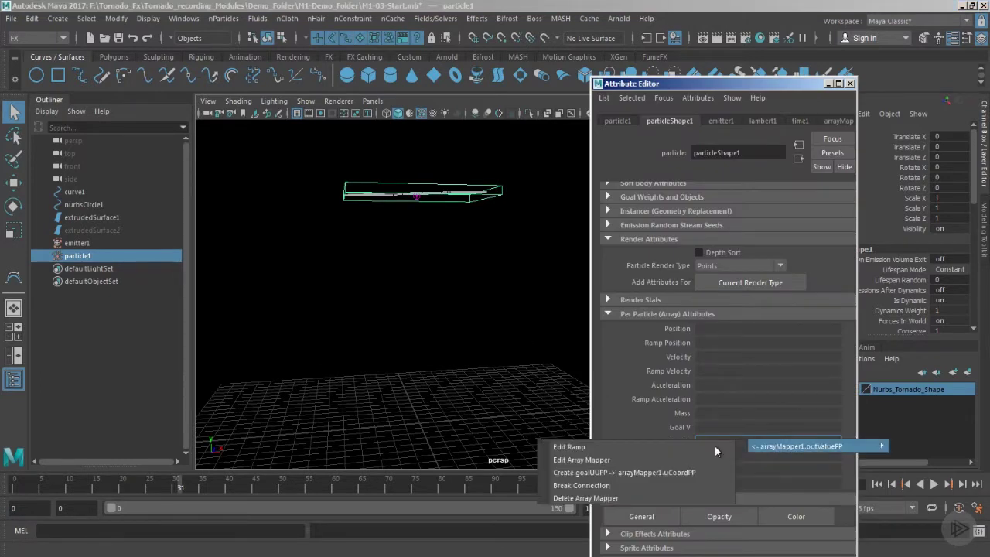
{"action": "left_click", "coordinate": [592, 498]}
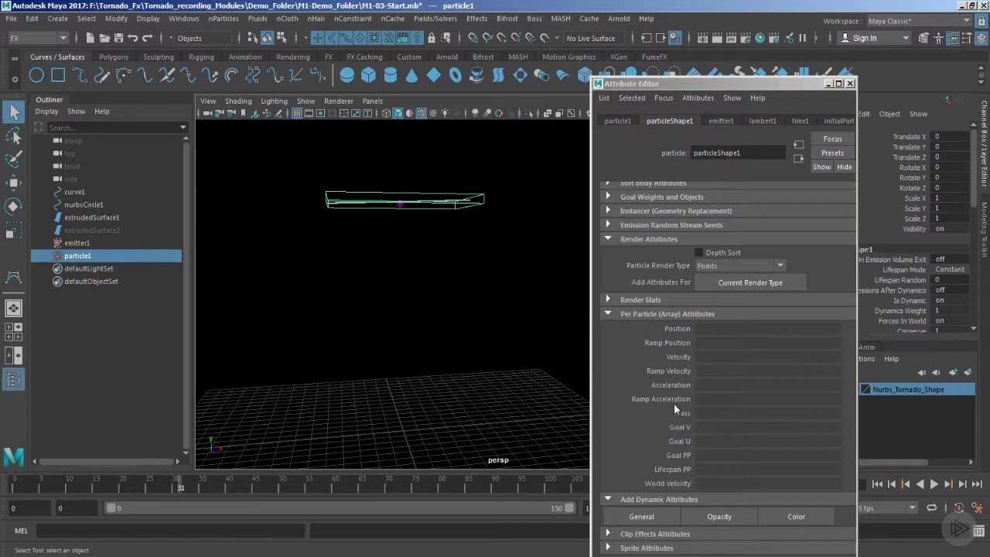
- Map Goal V to the existing ramp1 through a new array mapper
{"action": "right_click", "coordinate": [718, 424]}
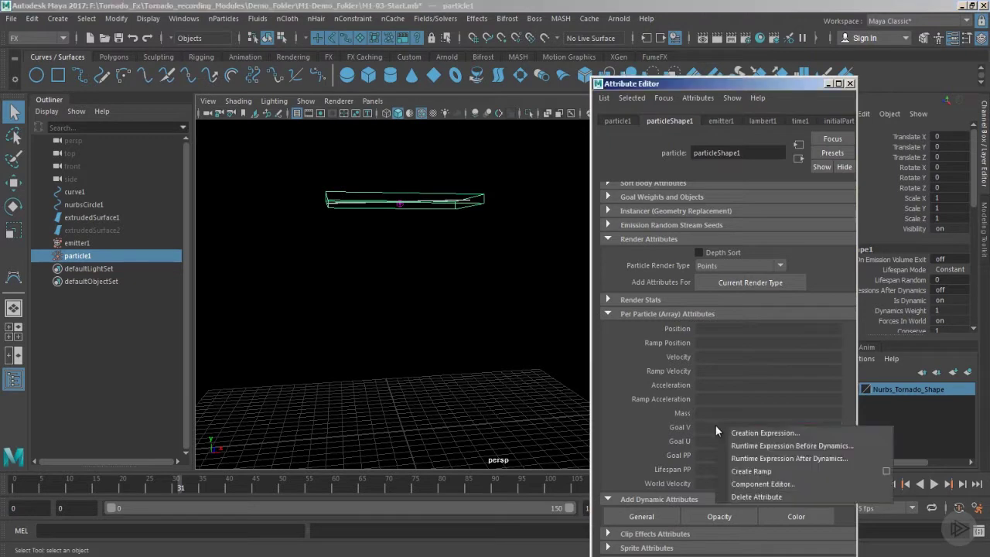
{"action": "left_click", "coordinate": [887, 471]}
{"action": "left_click", "coordinate": [402, 251]}
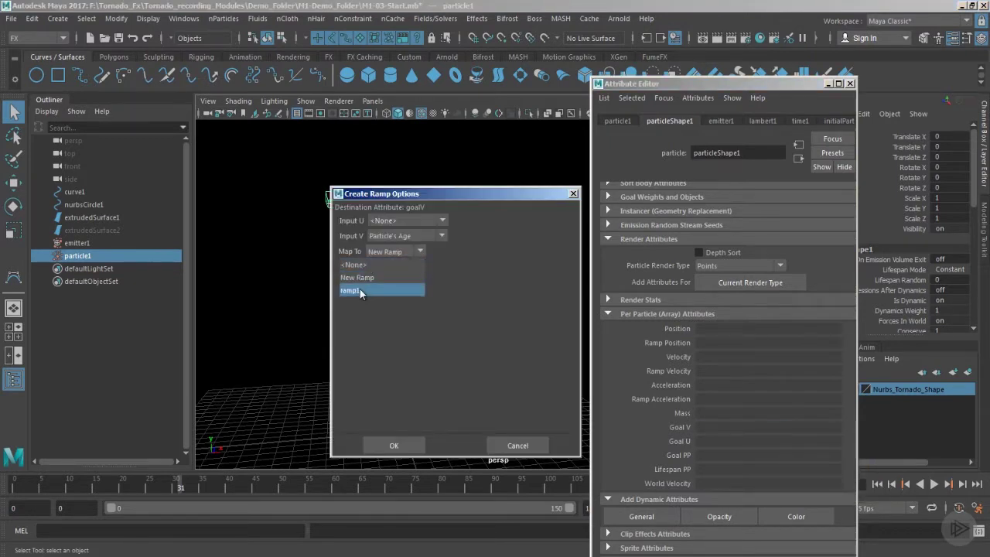
{"action": "left_click", "coordinate": [360, 288]}
{"action": "left_click", "coordinate": [394, 446]}
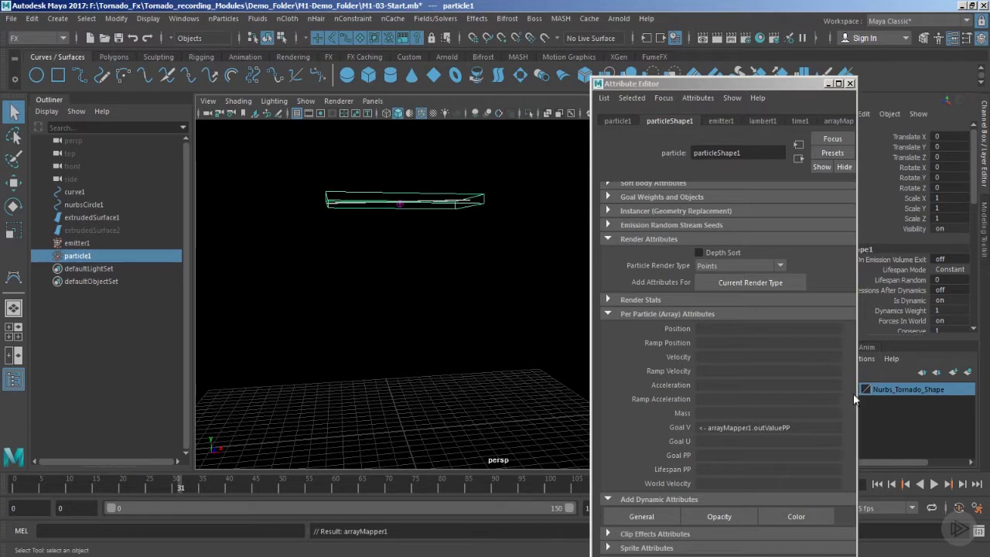
- Replay the simulation to frame 32 and orbit around the particle strand
{"action": "left_click", "coordinate": [828, 83]}
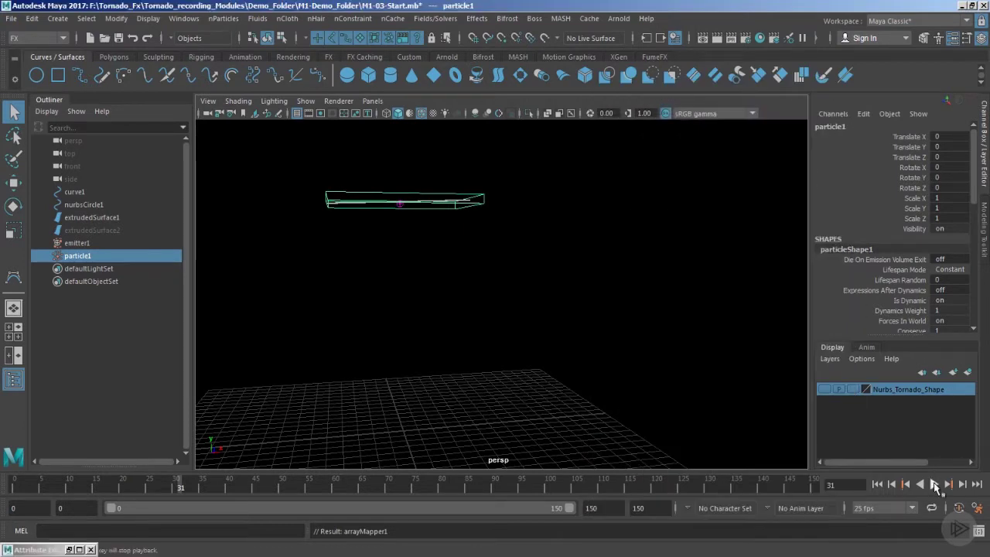
{"action": "left_click", "coordinate": [935, 485]}
{"action": "left_click", "coordinate": [606, 366]}
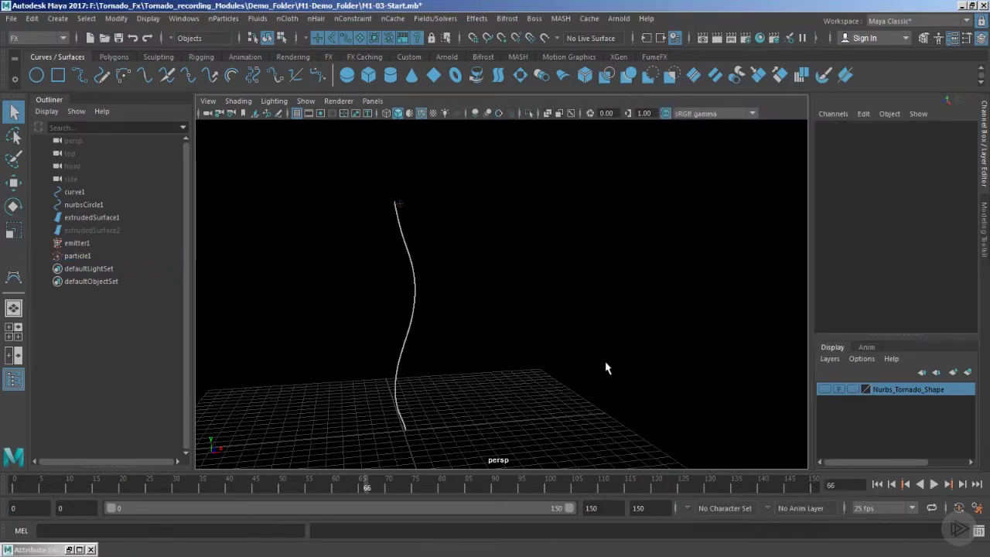
{"action": "left_click", "coordinate": [877, 483]}
{"action": "left_click", "coordinate": [934, 484]}
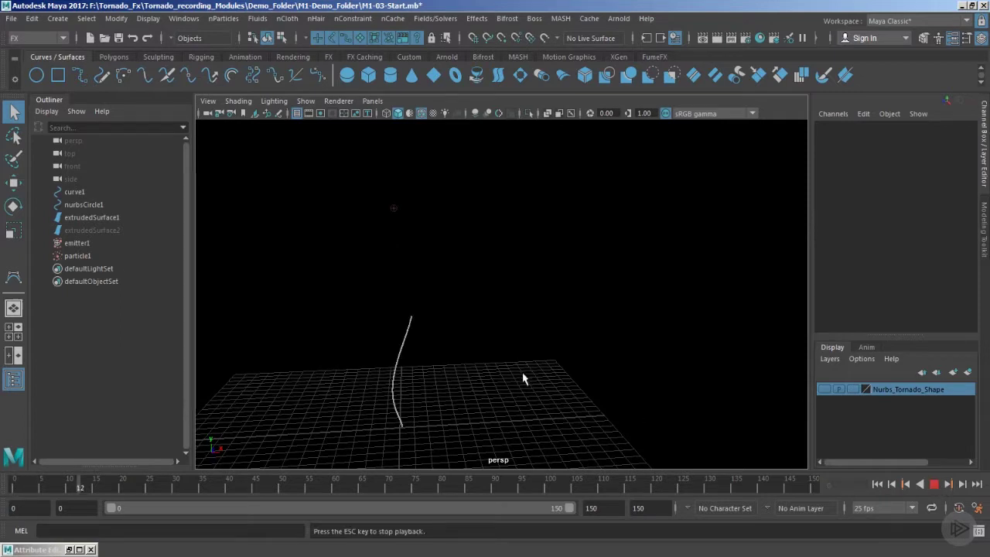
{"action": "key", "text": "Escape"}
{"action": "left_click_drag", "start_coordinate": [453, 410], "coordinate": [437, 412], "text": "alt"}
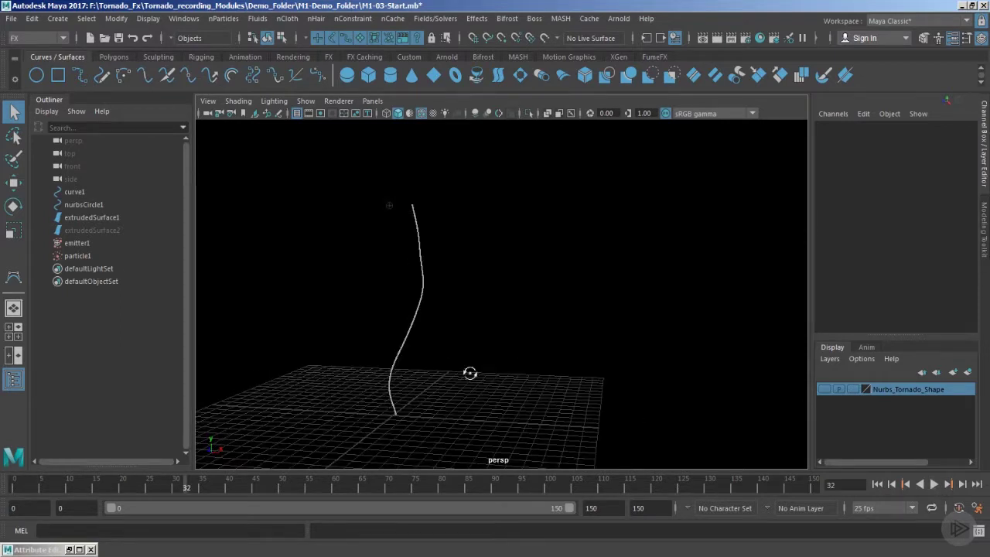
{"action": "left_click_drag", "start_coordinate": [470, 374], "coordinate": [367, 327], "text": "alt"}
- Unhide extrudedSurface2, replay to frame 28, and select particle1
{"action": "key", "text": "ctrl+shift+h"}
{"action": "right_click_drag", "start_coordinate": [367, 327], "coordinate": [872, 499], "text": "alt"}
{"action": "left_click", "coordinate": [877, 485]}
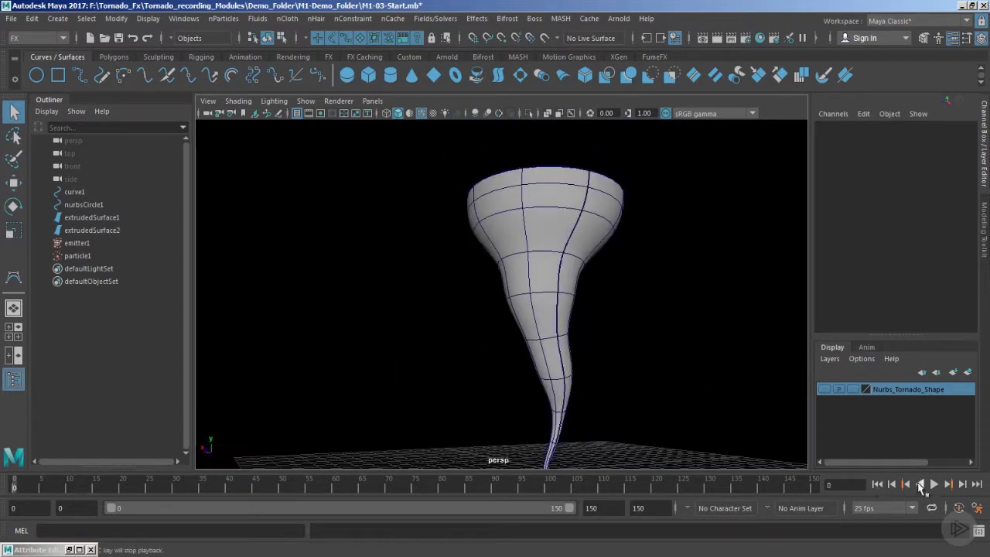
{"action": "left_click", "coordinate": [933, 484]}
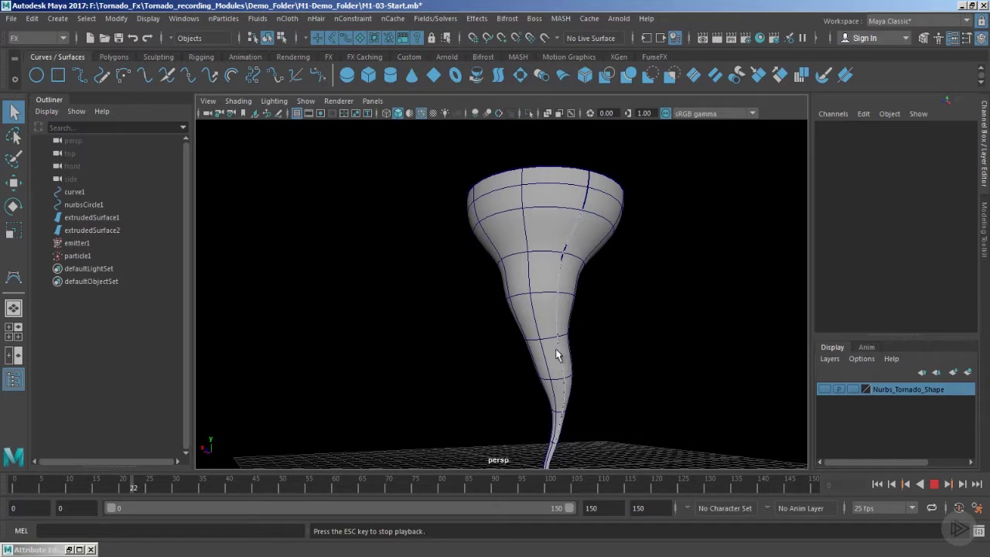
{"action": "key", "text": "Escape"}
{"action": "left_click_drag", "start_coordinate": [555, 354], "coordinate": [566, 420], "text": "alt"}
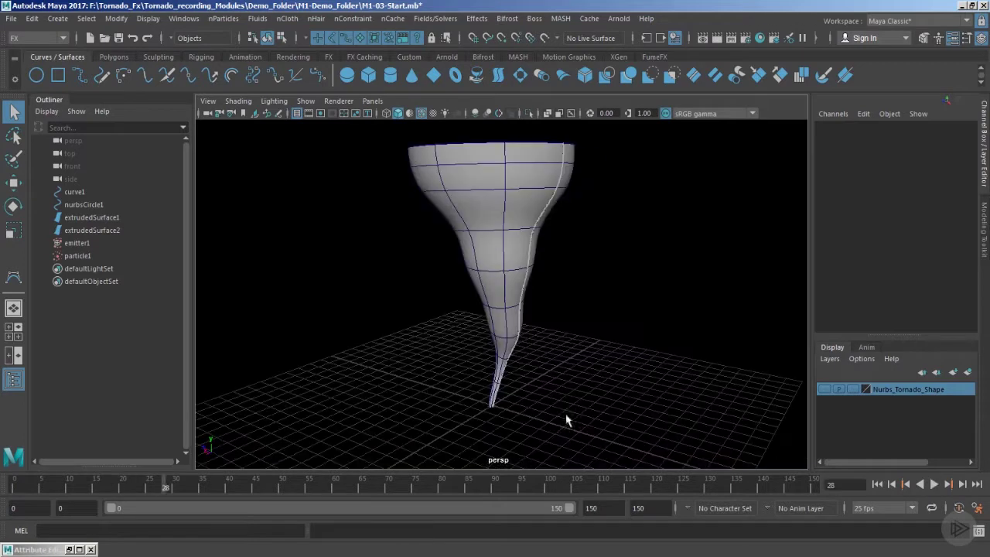
{"action": "left_click_drag", "start_coordinate": [523, 230], "coordinate": [458, 362], "text": "alt"}
{"action": "left_click", "coordinate": [77, 255]}
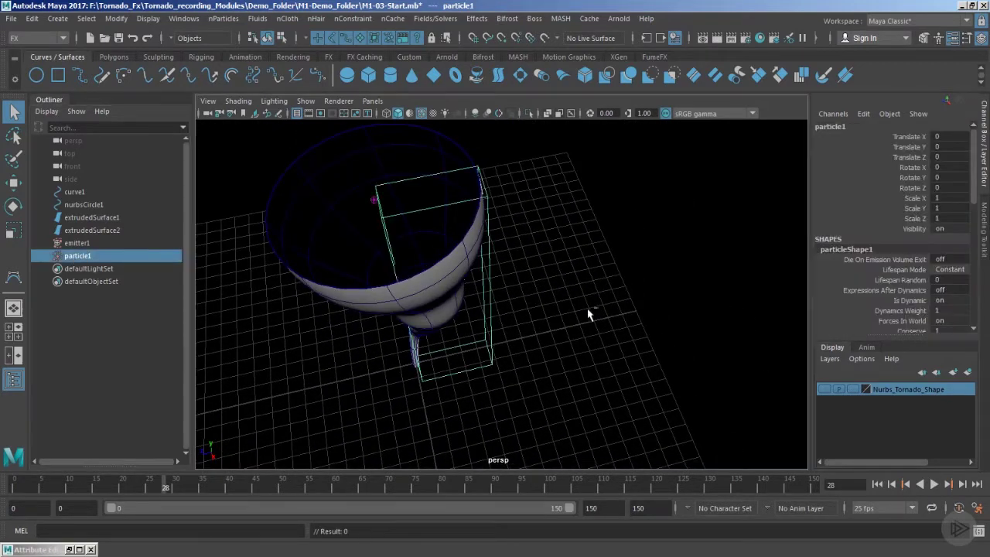
- Open ramp1 for editing from Goal V's arrayMapper1.outValuePP
{"action": "left_click", "coordinate": [74, 548]}
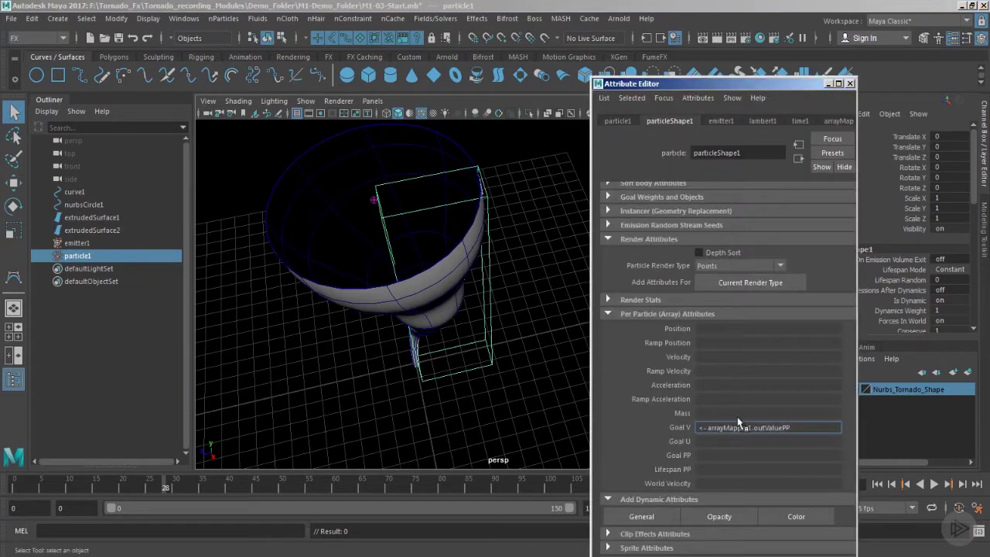
{"action": "right_click", "coordinate": [738, 429]}
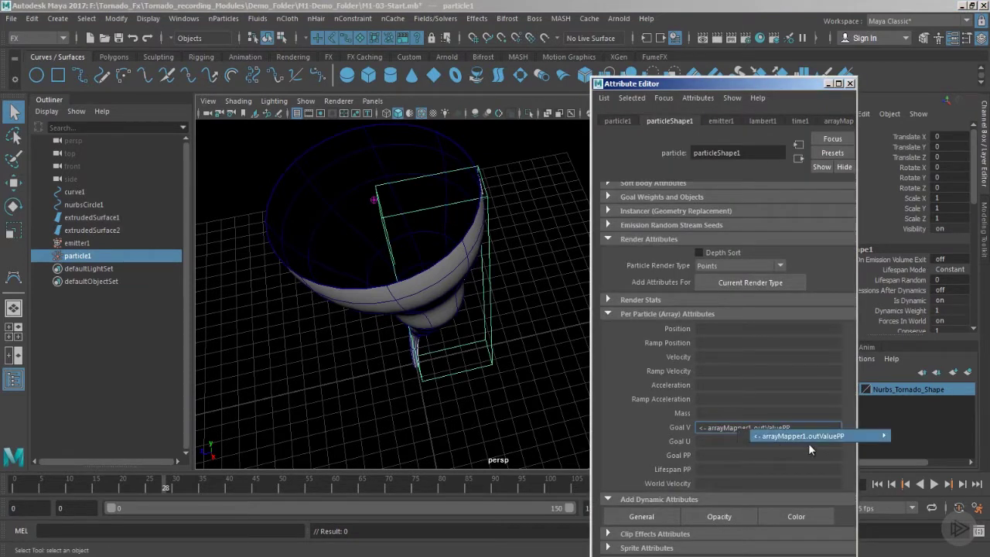
{"action": "mouse_move", "coordinate": [809, 439]}
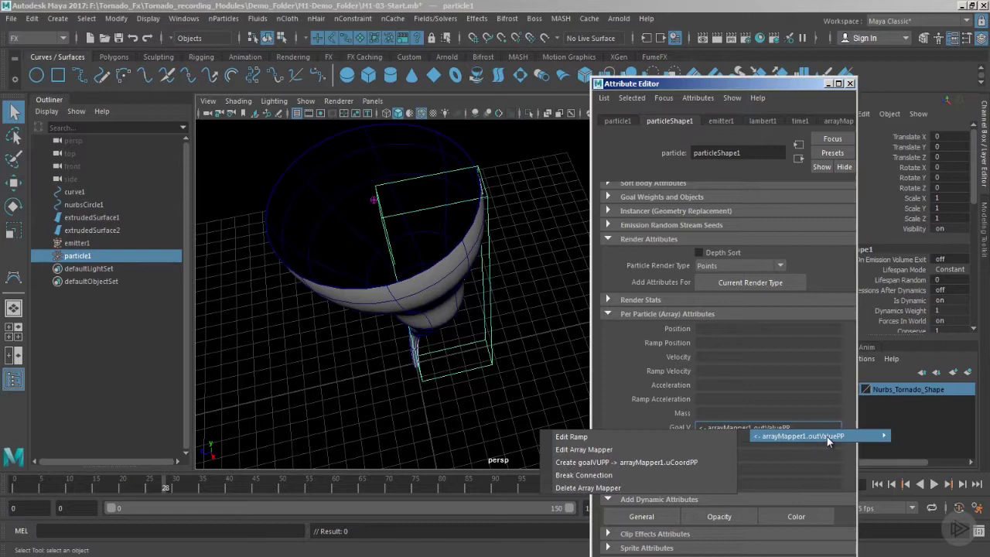
{"action": "left_click", "coordinate": [602, 436]}
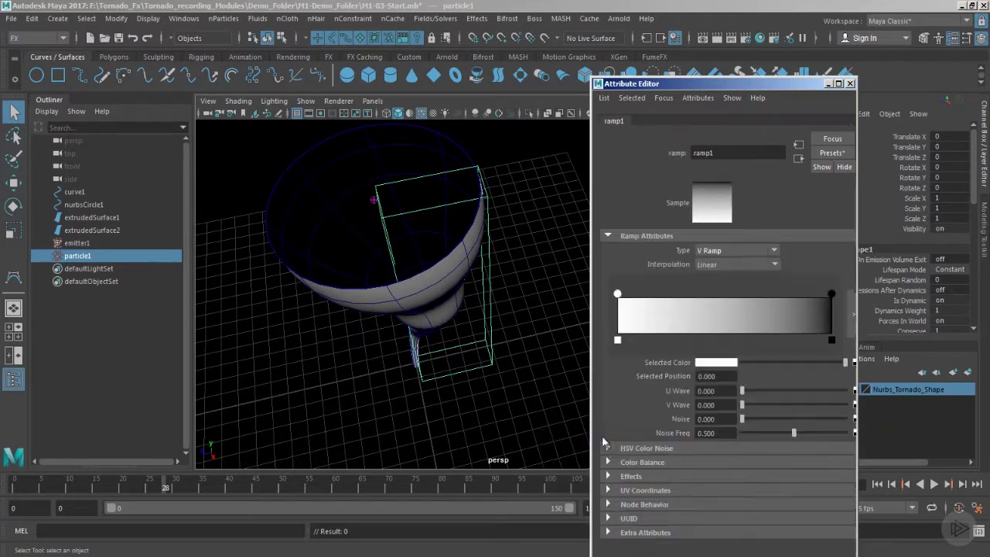
- Reverse ramp1 so black sits at position 0 and white at 1.000
{"action": "left_click_drag", "start_coordinate": [617, 293], "coordinate": [763, 294]}
{"action": "left_click", "coordinate": [828, 294]}
{"action": "left_click_drag", "start_coordinate": [828, 294], "coordinate": [618, 294]}
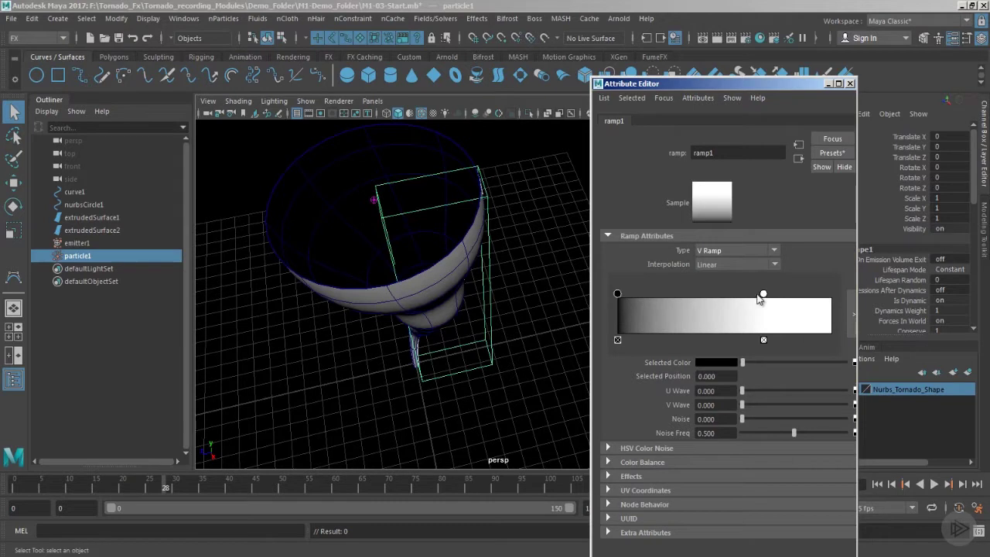
{"action": "left_click_drag", "start_coordinate": [763, 294], "coordinate": [831, 294]}
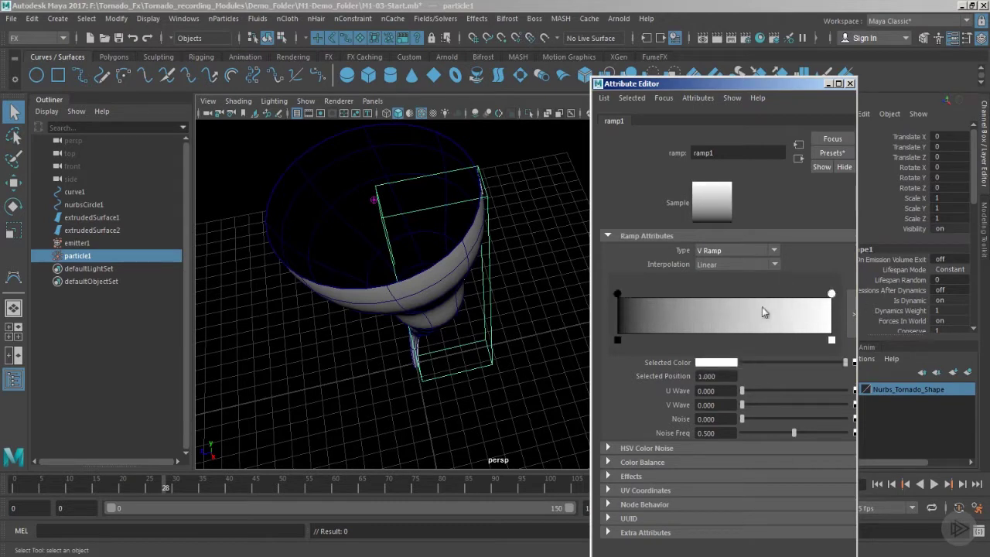
{"action": "left_click_drag", "start_coordinate": [468, 327], "coordinate": [479, 291], "text": "alt"}
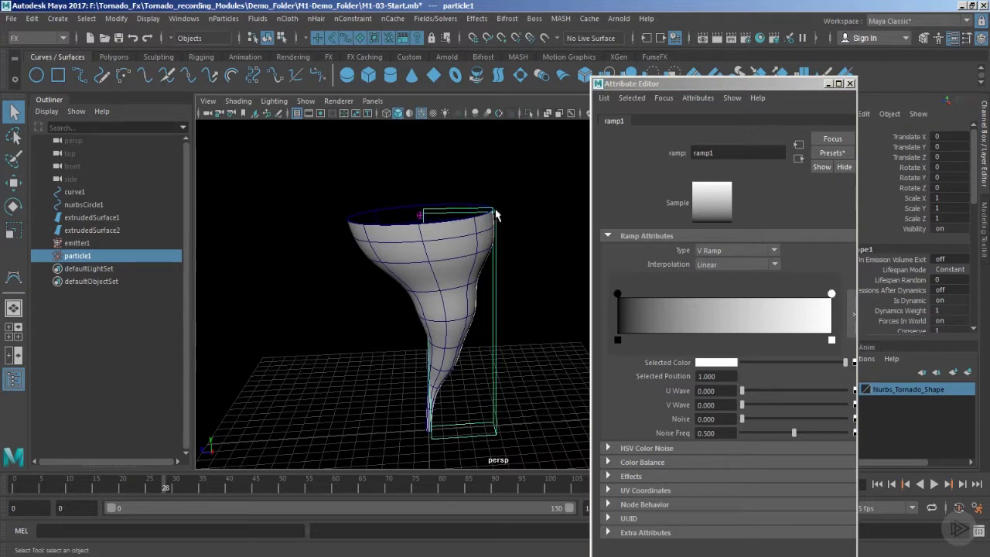
- Play to frame 44 and hide the tornado surface extrudedSurface2
{"action": "left_click", "coordinate": [828, 83]}
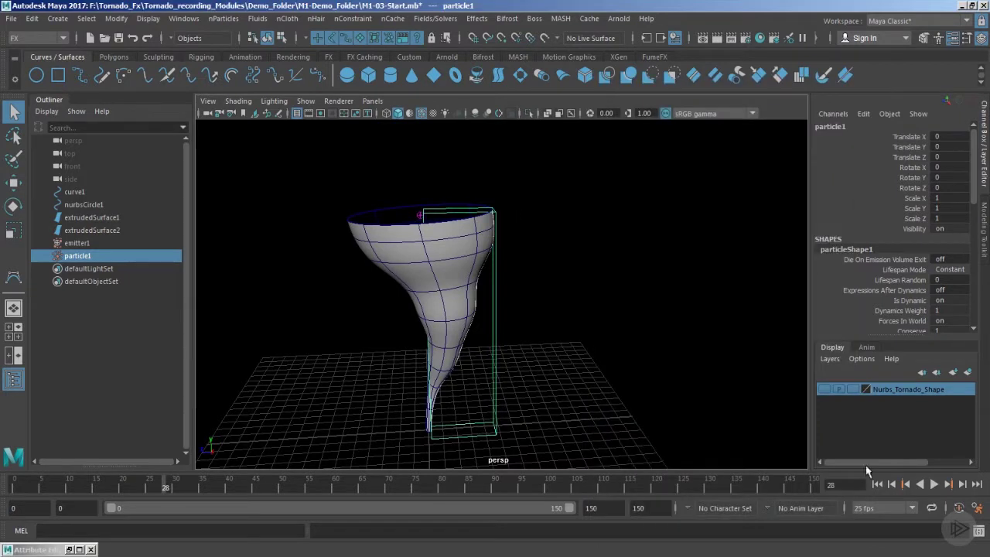
{"action": "left_click", "coordinate": [935, 483]}
{"action": "left_click_drag", "start_coordinate": [665, 353], "coordinate": [533, 302], "text": "alt"}
{"action": "key", "text": "Escape"}
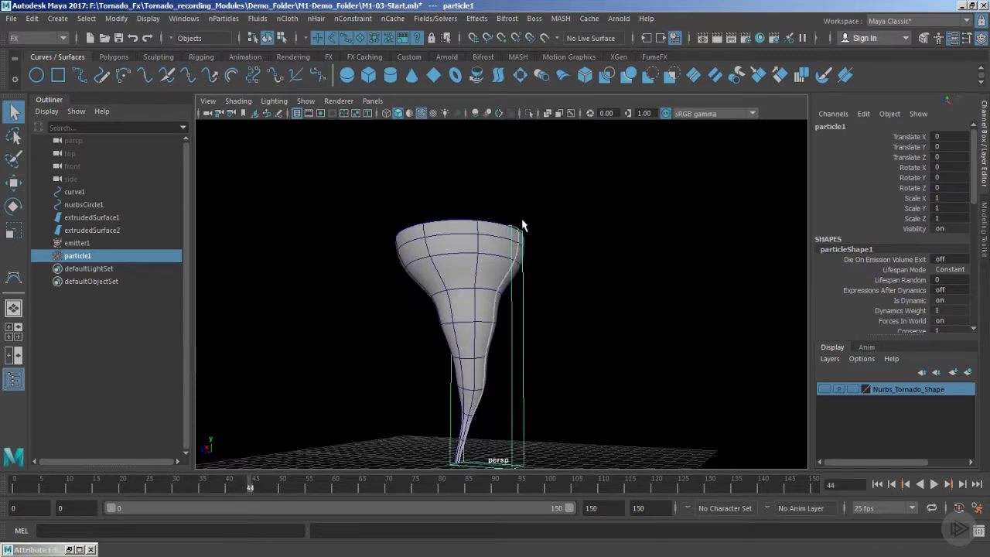
{"action": "left_click_drag", "start_coordinate": [484, 368], "coordinate": [405, 277], "text": "alt"}
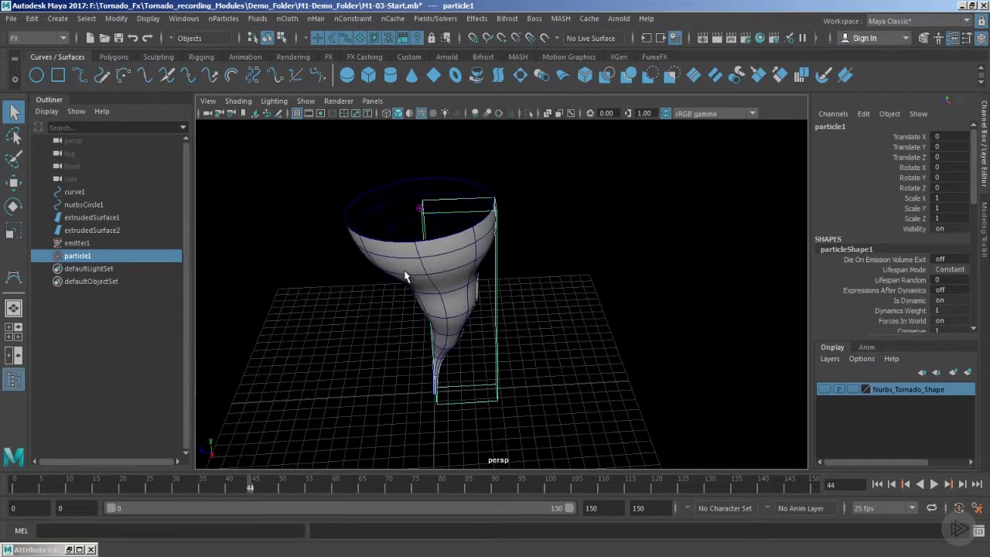
{"action": "left_click", "coordinate": [405, 276]}
{"action": "key", "text": "ctrl+h"}
- Replay from the start to frame 36 and select particle1
{"action": "left_click_drag", "start_coordinate": [497, 350], "coordinate": [611, 343], "text": "alt"}
{"action": "left_click", "coordinate": [876, 484]}
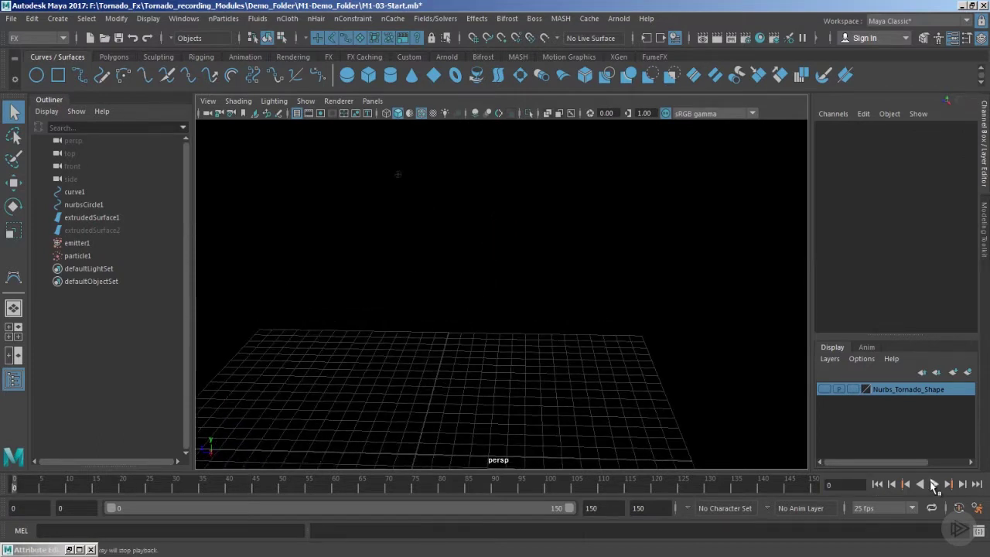
{"action": "left_click", "coordinate": [933, 484]}
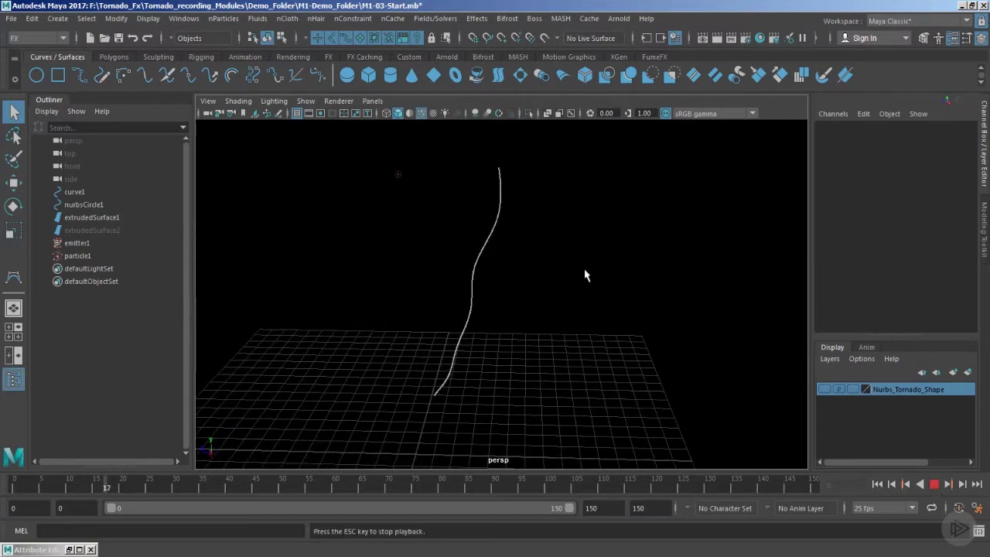
{"action": "key", "text": "Escape"}
{"action": "left_click_drag", "start_coordinate": [586, 276], "coordinate": [503, 331], "text": "alt"}
{"action": "left_click", "coordinate": [77, 256]}
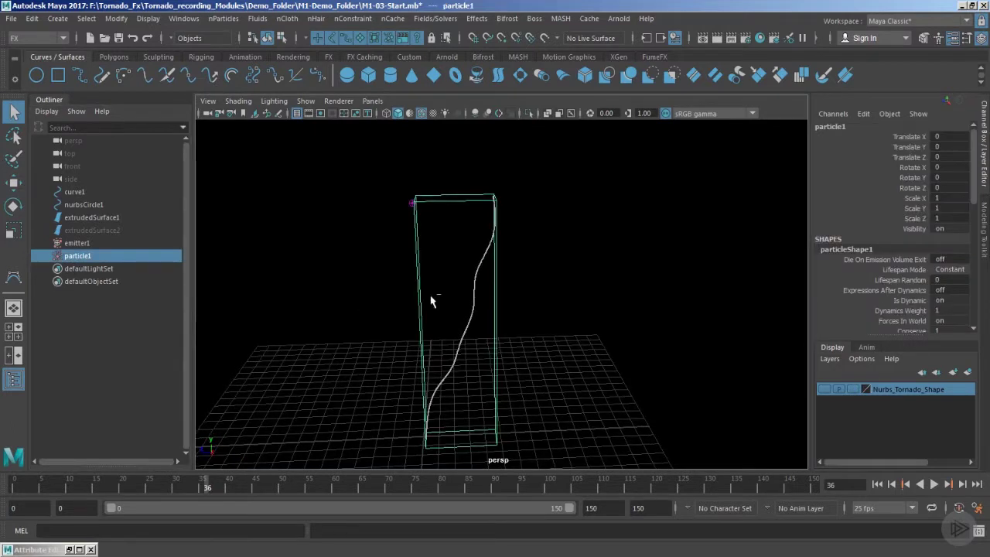
- Show particleShape1's attributes and tumble the view toward the box
{"action": "left_click", "coordinate": [70, 549]}
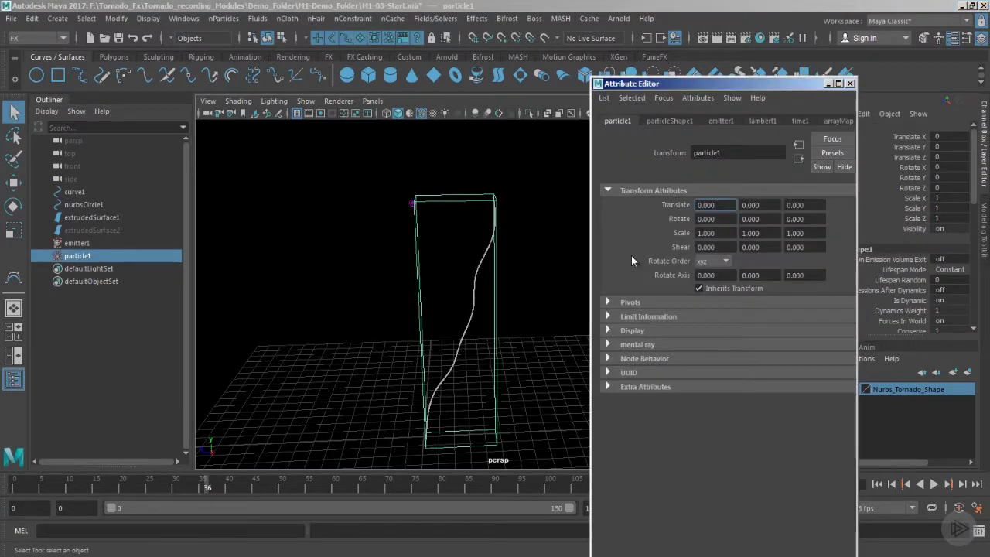
{"action": "left_click", "coordinate": [670, 120]}
{"action": "left_click_drag", "start_coordinate": [475, 331], "coordinate": [433, 294], "text": "alt"}
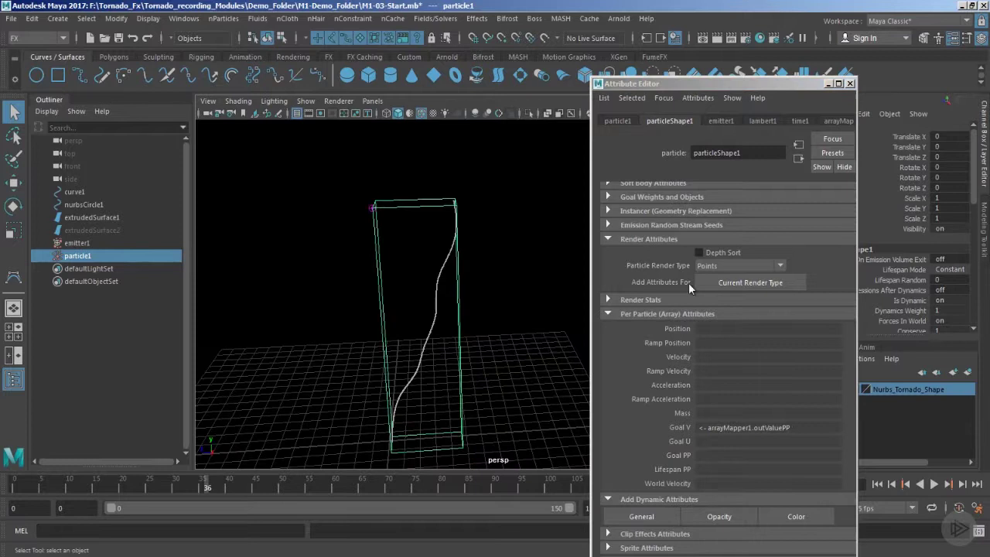
{"action": "scroll", "coordinate": [710, 306], "scroll_direction": "up", "scroll_amount": 3}
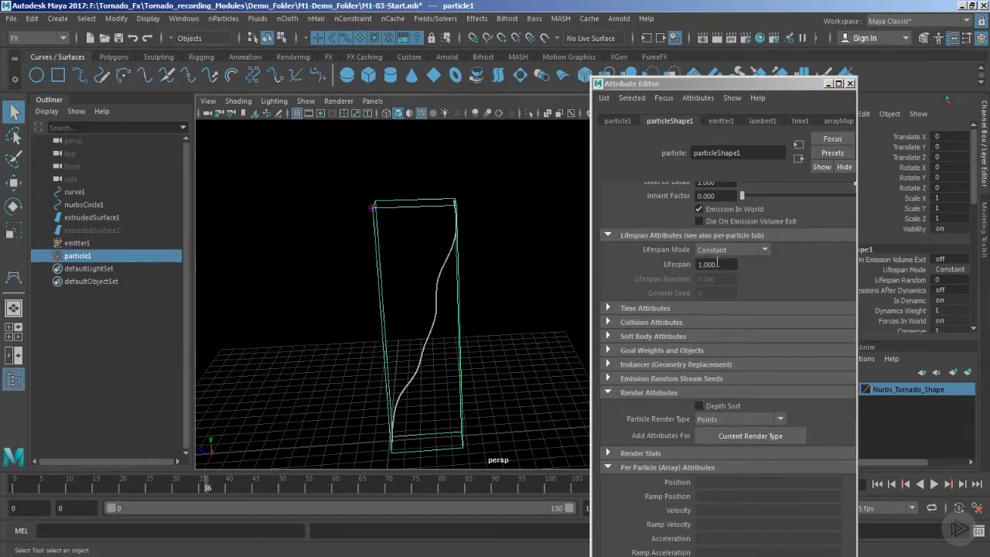
{"action": "left_click_drag", "start_coordinate": [460, 324], "coordinate": [466, 222], "text": "alt"}
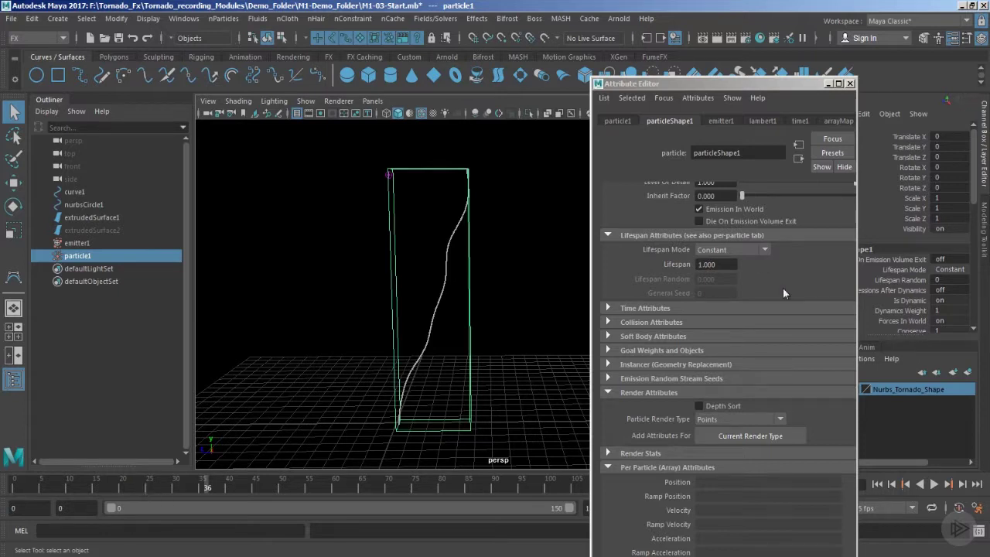
- Replay the particle simulation, stopping at frames 19 and 26
{"action": "left_click", "coordinate": [877, 484]}
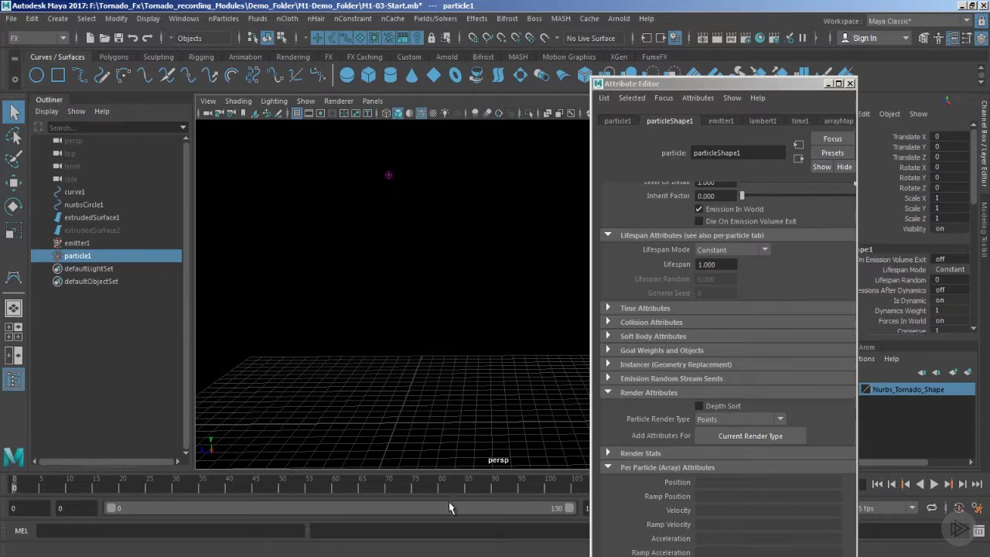
{"action": "left_click", "coordinate": [933, 485]}
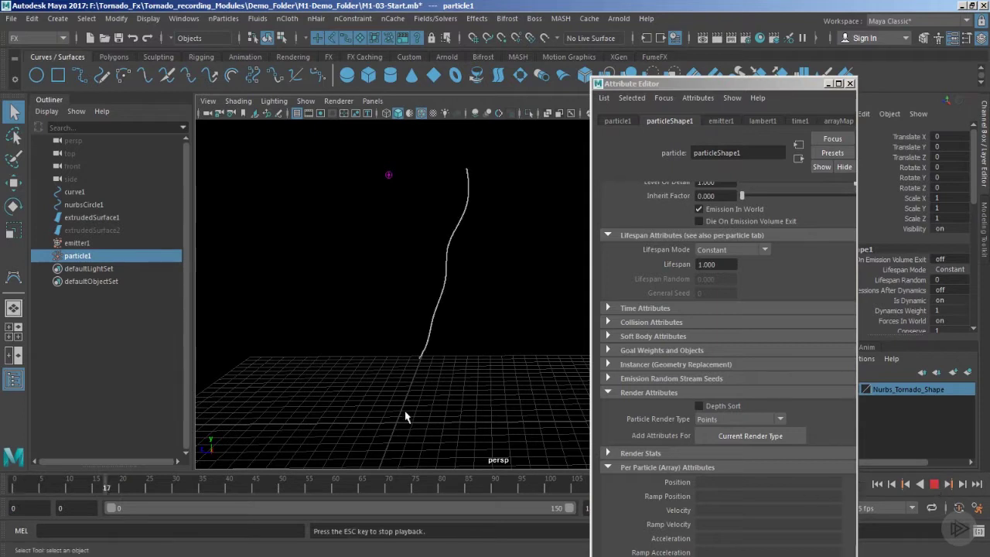
{"action": "key", "text": "Escape"}
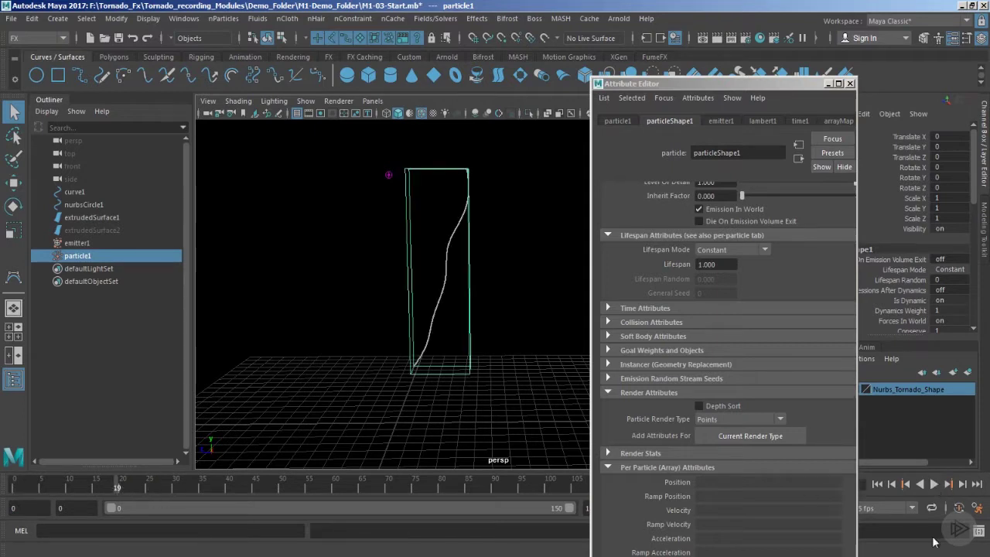
{"action": "left_click", "coordinate": [933, 484]}
{"action": "key", "text": "Escape"}
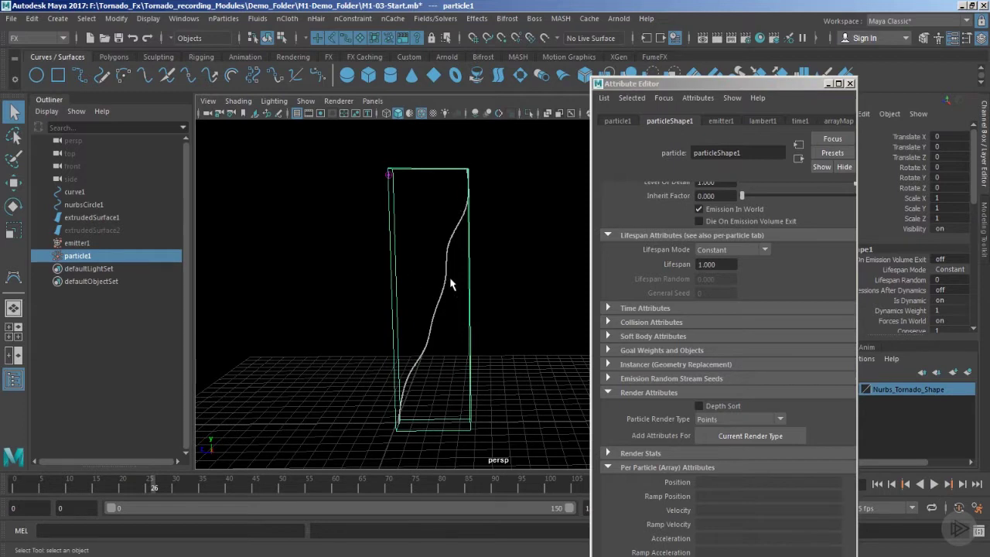
- Set particleShape1's constant Lifespan to 6
{"action": "left_click", "coordinate": [725, 264]}
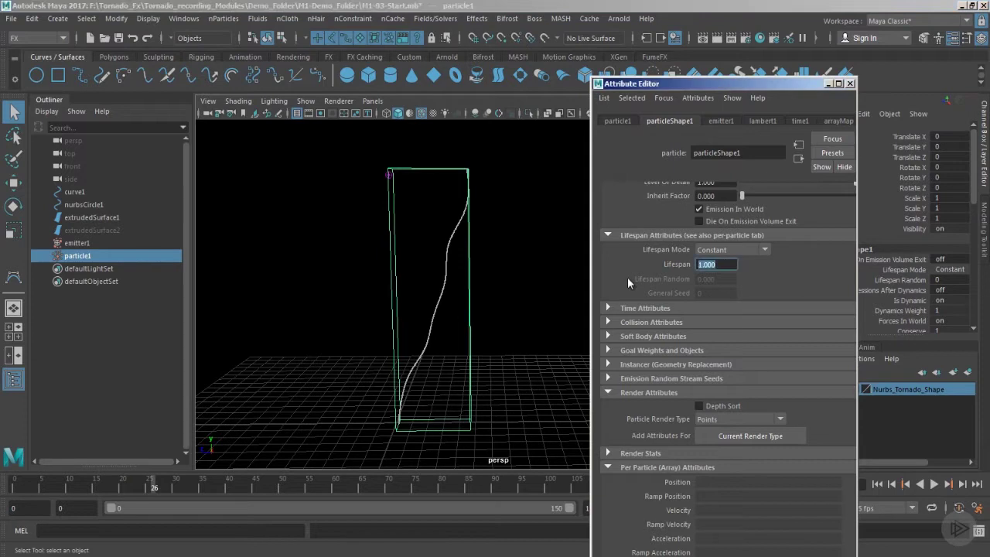
{"action": "type", "text": "6"}
{"action": "key", "text": "Return"}
- Deselect particle1 and play the simulation through to frame 149
{"action": "left_click", "coordinate": [828, 82]}
{"action": "left_click", "coordinate": [647, 353]}
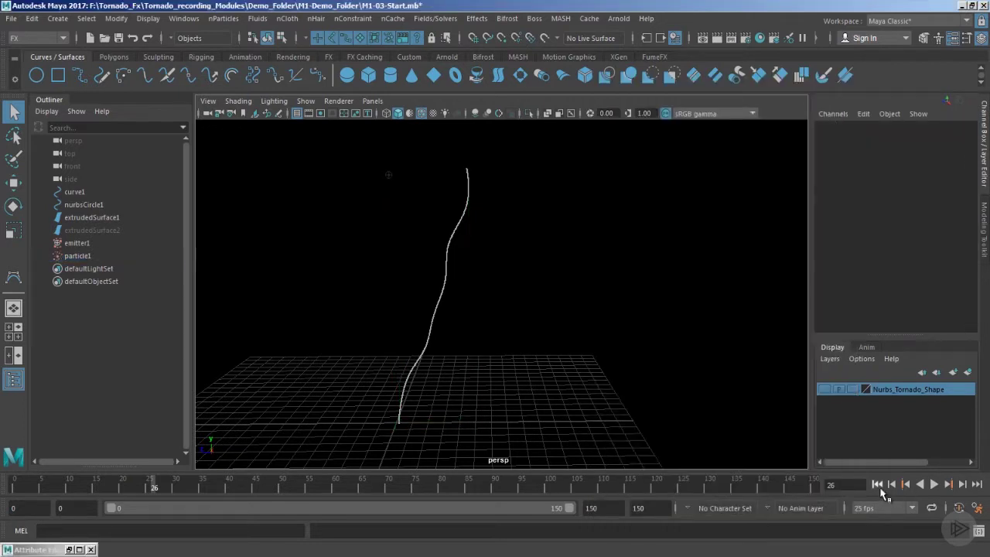
{"action": "left_click", "coordinate": [877, 484]}
{"action": "left_click", "coordinate": [933, 484]}
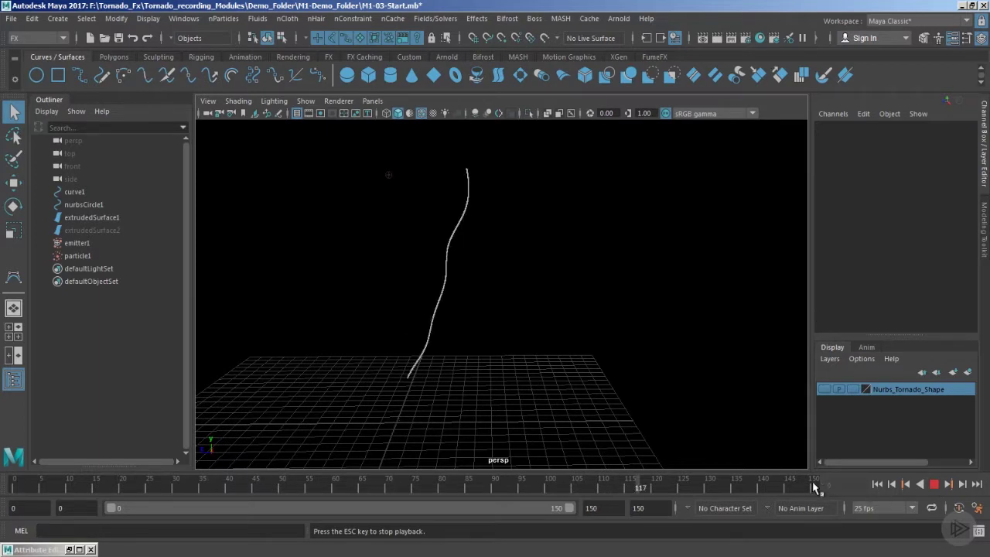
{"action": "key", "text": "Escape"}
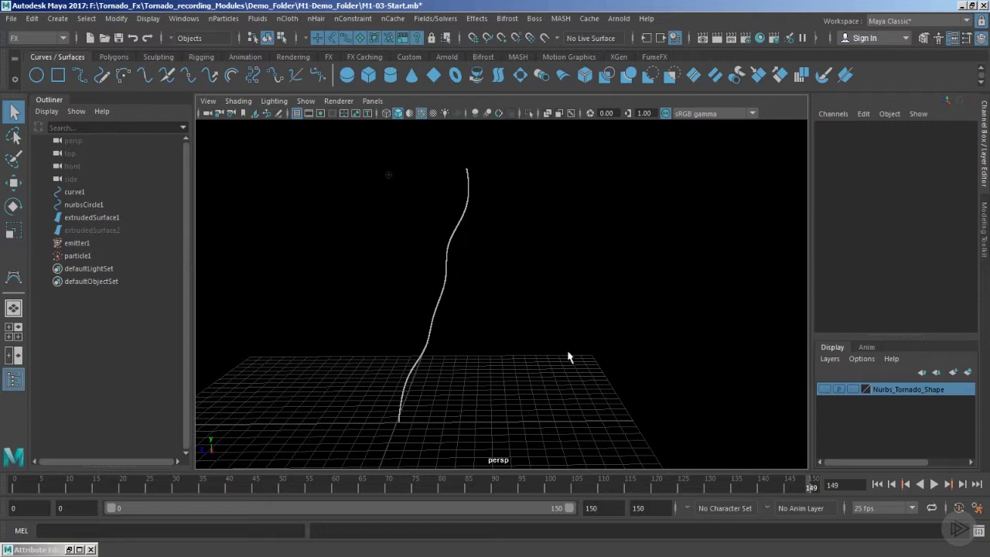
{"action": "left_click_drag", "start_coordinate": [568, 353], "coordinate": [548, 304], "text": "alt"}
- Select particle1 and scroll its attributes to Per Particle (Array) Attributes
{"action": "left_click", "coordinate": [76, 256]}
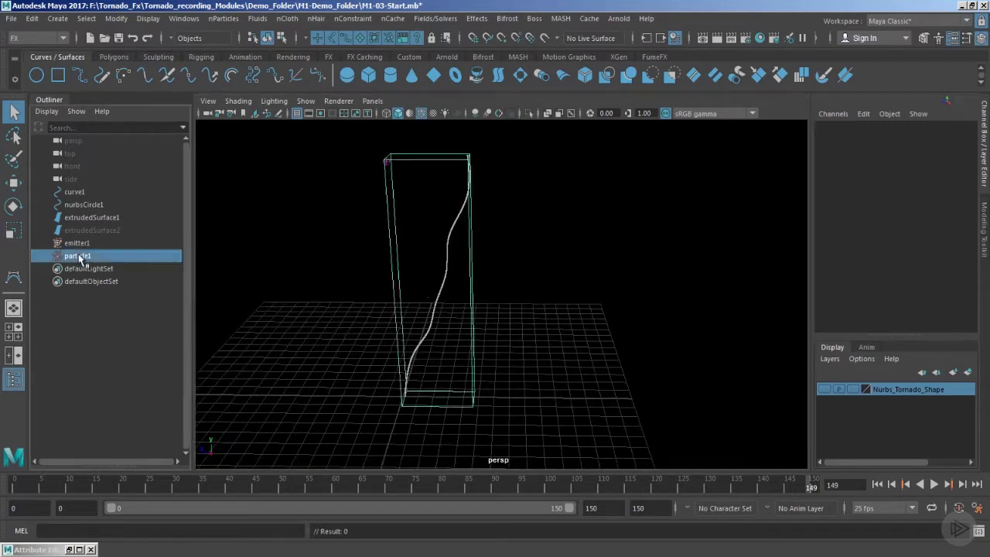
{"action": "left_click", "coordinate": [79, 549]}
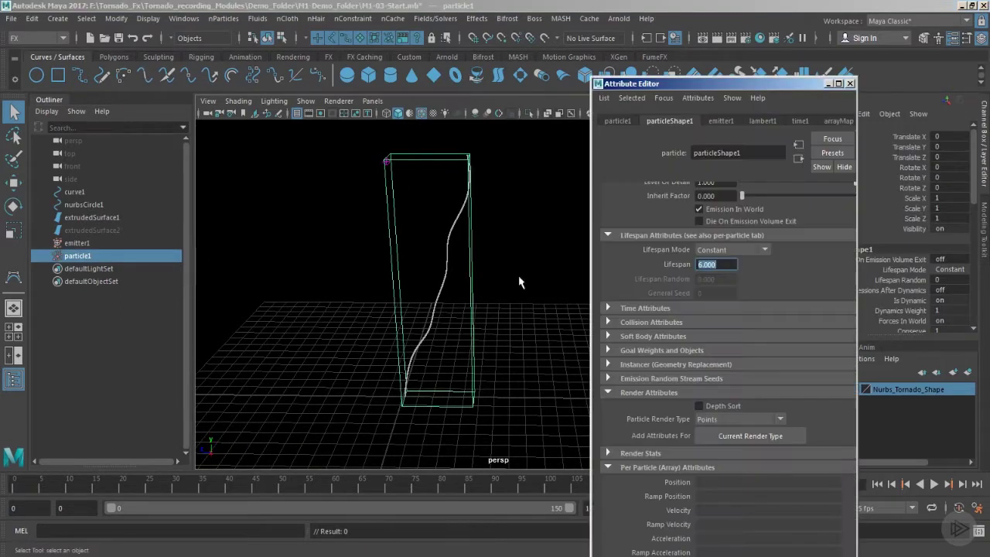
{"action": "left_click_drag", "start_coordinate": [510, 287], "coordinate": [498, 327], "text": "alt"}
{"action": "scroll", "coordinate": [720, 341], "scroll_direction": "down", "scroll_amount": 5}
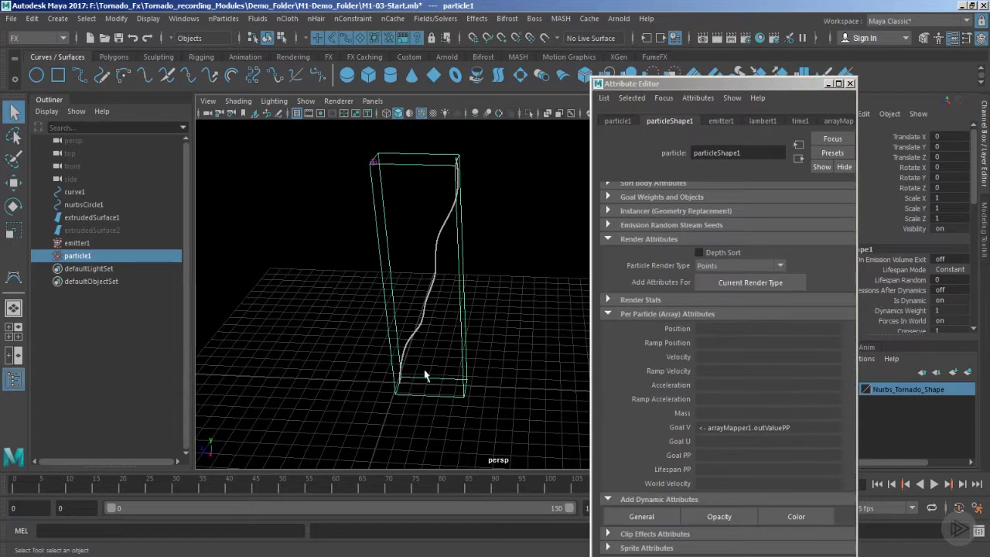
{"action": "left_click_drag", "start_coordinate": [424, 371], "coordinate": [481, 363], "text": "alt"}
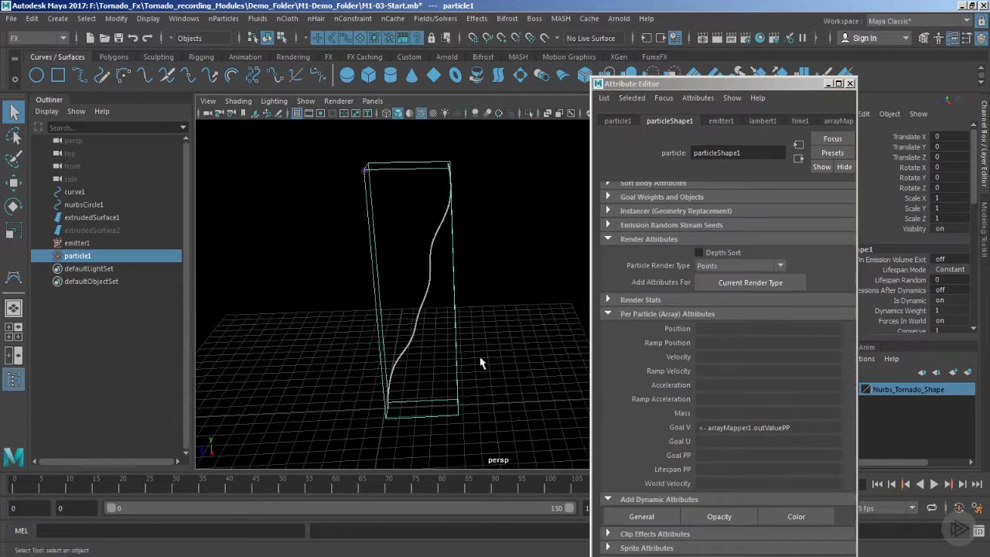
- Create the Goal U creation expression particleShape1.goalU = rand(1,0) and close the editor
{"action": "right_click", "coordinate": [713, 438]}
{"action": "left_click", "coordinate": [766, 446]}
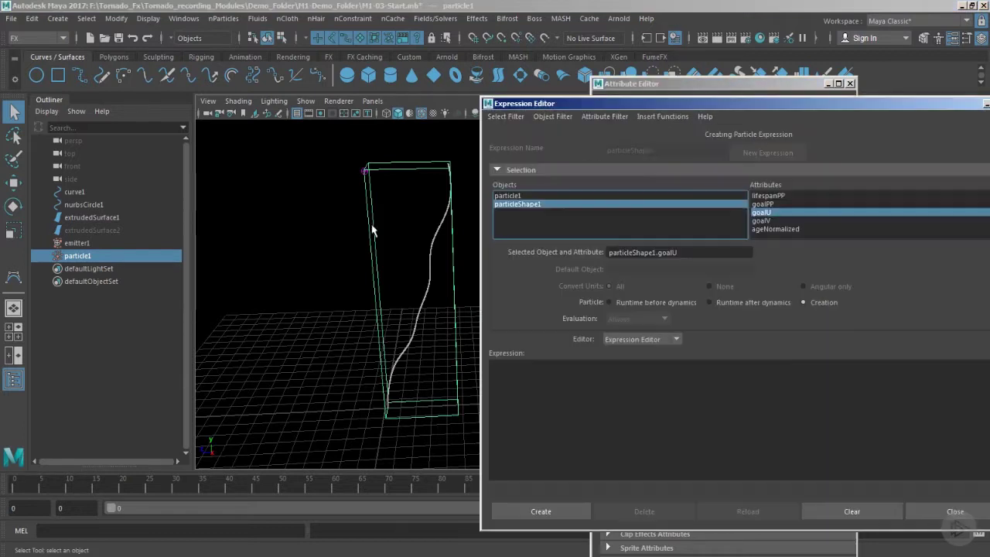
{"action": "left_click_drag", "start_coordinate": [675, 103], "coordinate": [612, 121]}
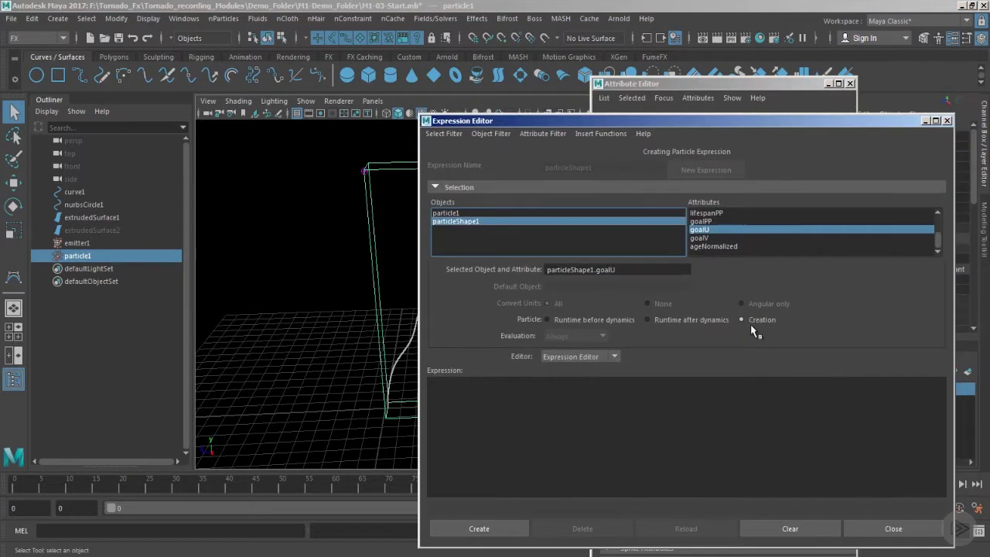
{"action": "left_click_drag", "start_coordinate": [732, 121], "coordinate": [698, 103]}
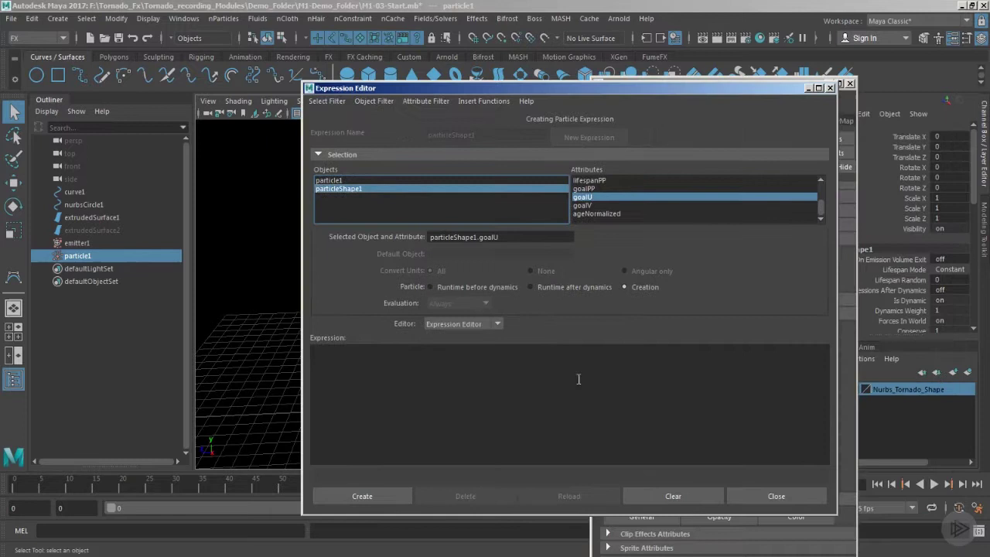
{"action": "left_click_drag", "start_coordinate": [514, 238], "coordinate": [320, 250]}
{"action": "key", "text": "ctrl+c"}
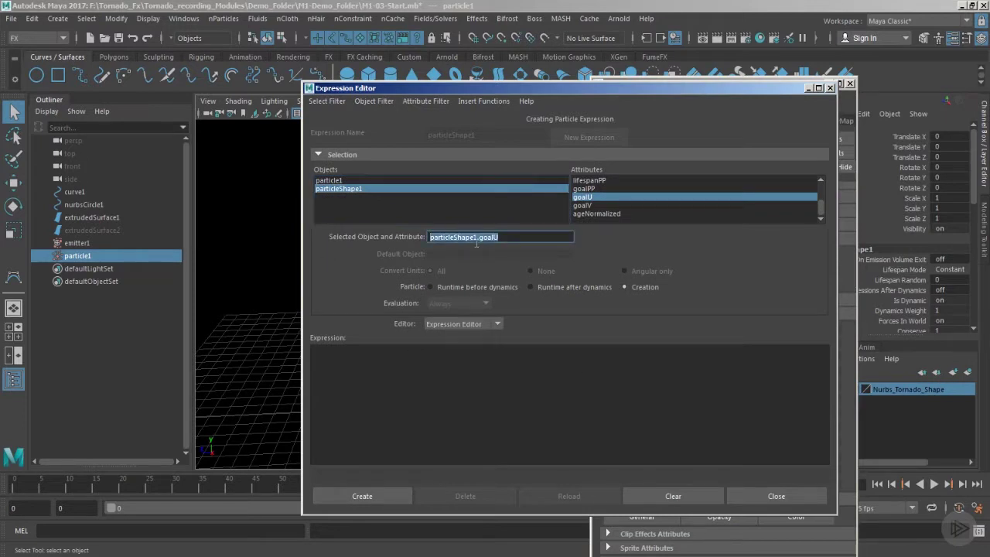
{"action": "left_click", "coordinate": [430, 362]}
{"action": "key", "text": "ctrl+v"}
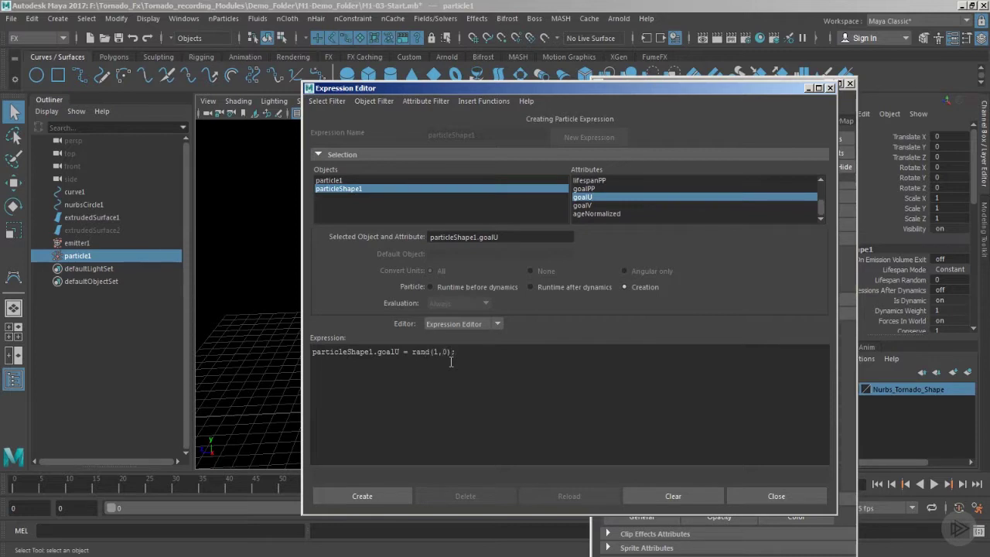
{"action": "left_click", "coordinate": [402, 500]}
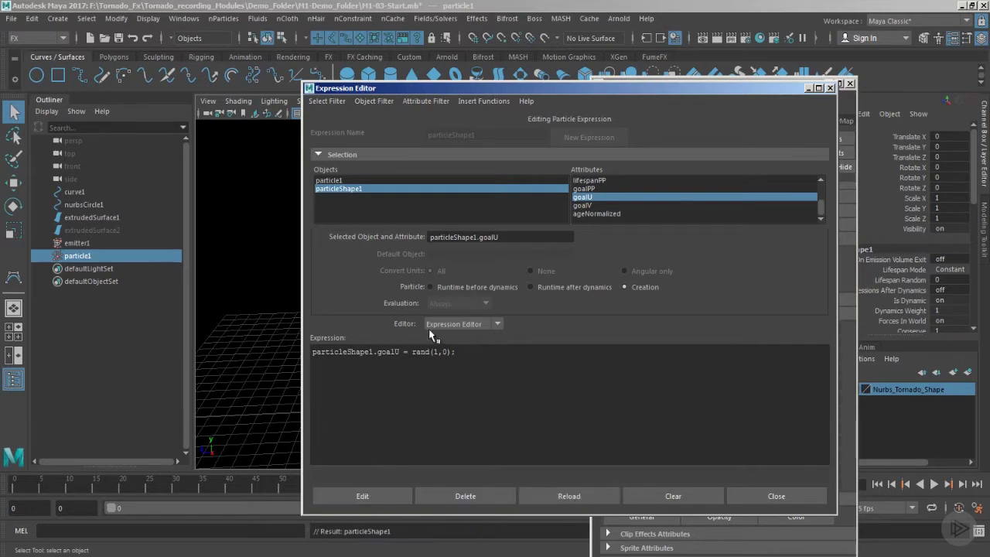
{"action": "left_click", "coordinate": [795, 493]}
- Deselect particle1 and play the simulation to frame 144
{"action": "left_click", "coordinate": [824, 83]}
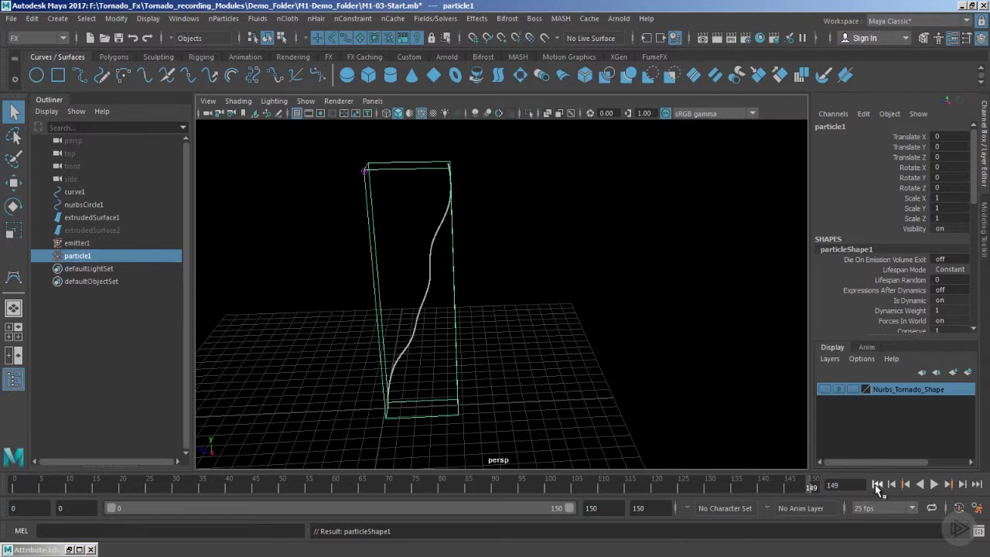
{"action": "left_click", "coordinate": [877, 484]}
{"action": "left_click", "coordinate": [751, 387]}
{"action": "left_click", "coordinate": [935, 484]}
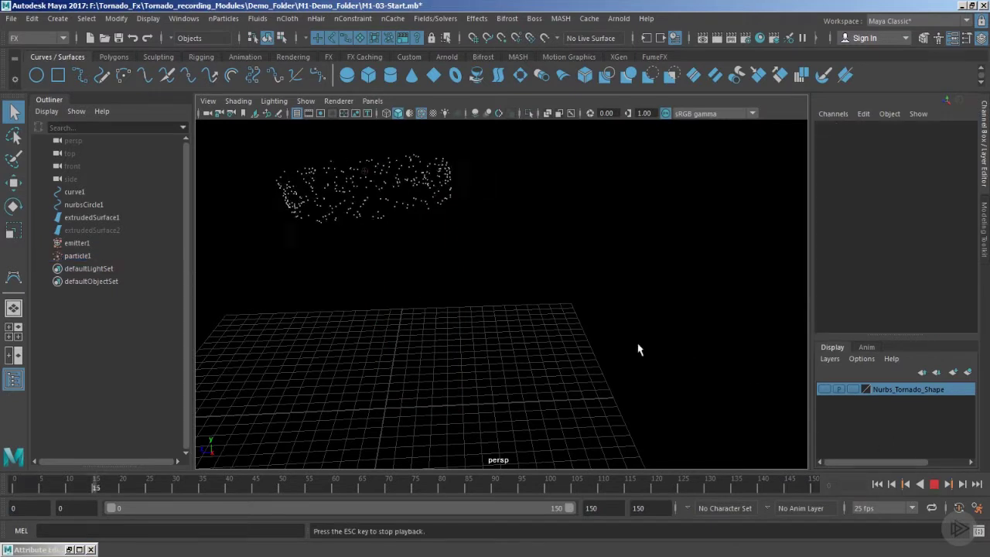
{"action": "left_click_drag", "start_coordinate": [638, 349], "coordinate": [563, 342], "text": "alt"}
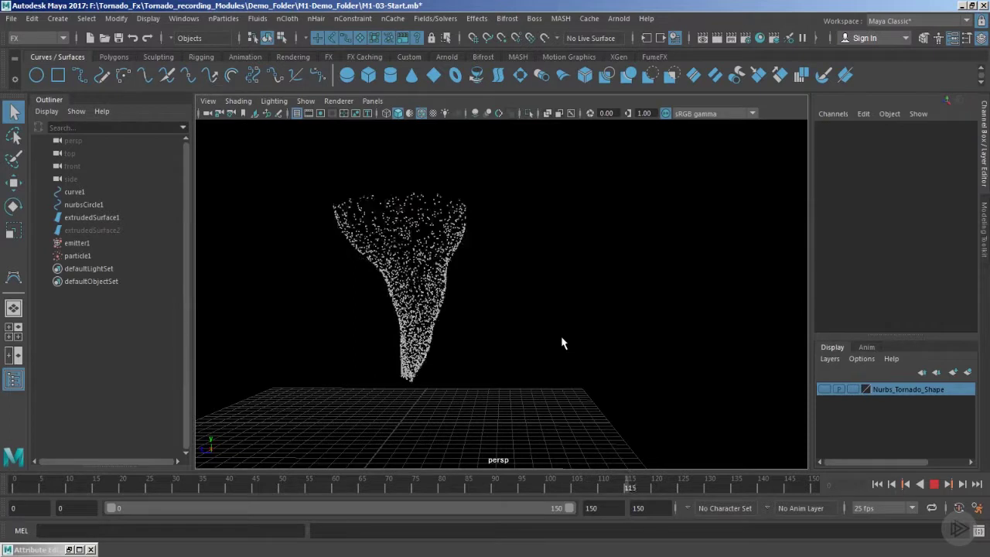
{"action": "left_click_drag", "start_coordinate": [539, 360], "coordinate": [595, 291], "text": "alt"}
{"action": "left_click", "coordinate": [934, 484]}
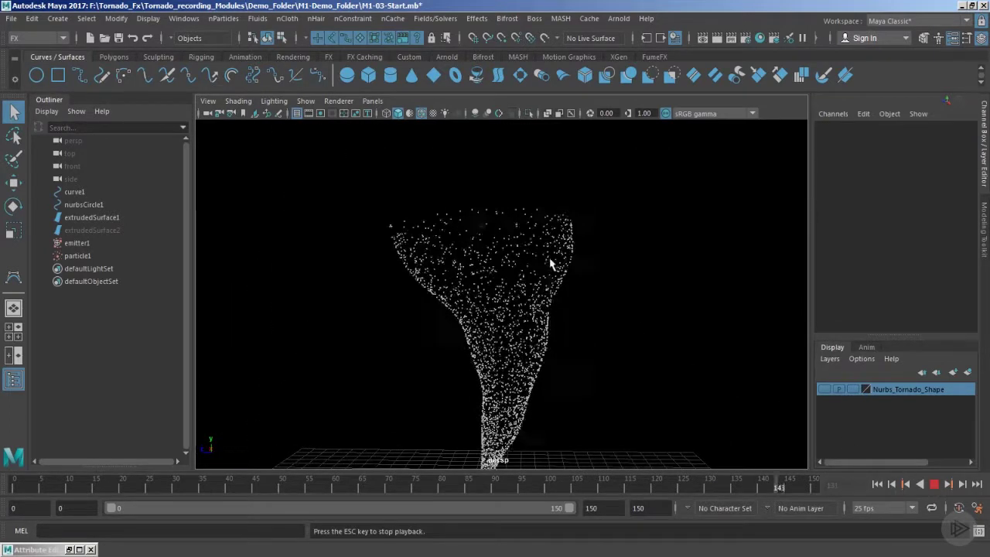
{"action": "key", "text": "Escape"}
- Orbit around the tornado funnel from top-down and side angles, then rewind
{"action": "left_click_drag", "start_coordinate": [550, 265], "coordinate": [525, 193], "text": "alt"}
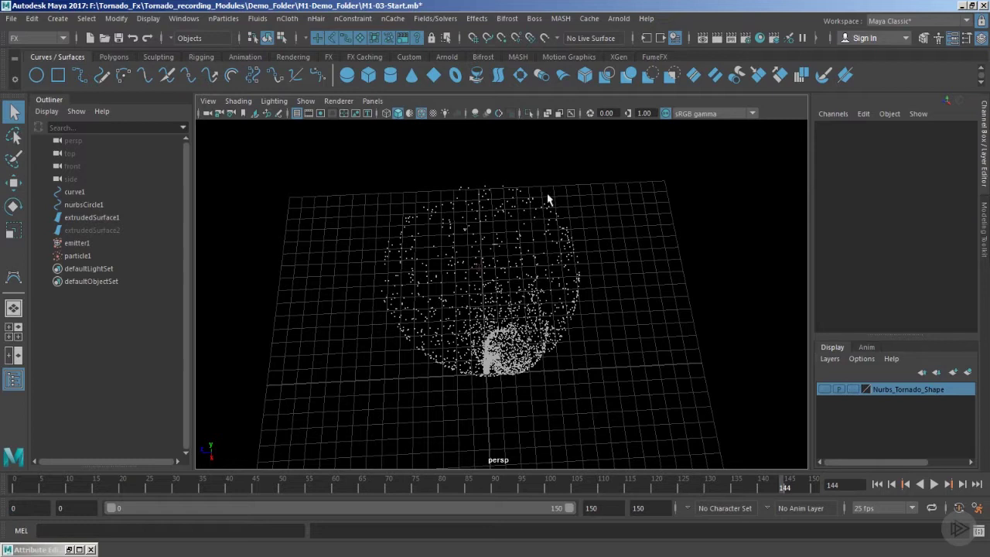
{"action": "left_click_drag", "start_coordinate": [431, 188], "coordinate": [426, 226], "text": "alt"}
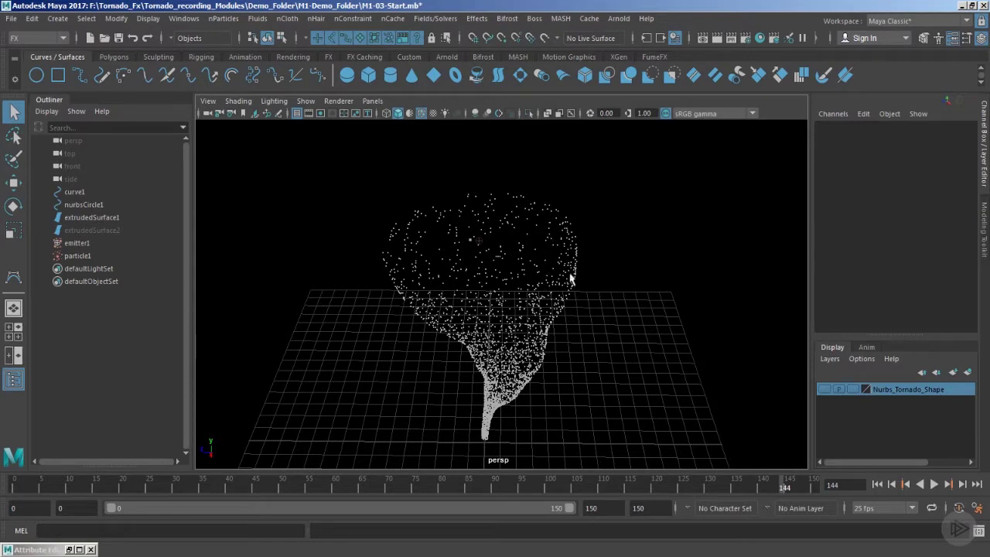
{"action": "left_click_drag", "start_coordinate": [596, 353], "coordinate": [569, 259], "text": "alt"}
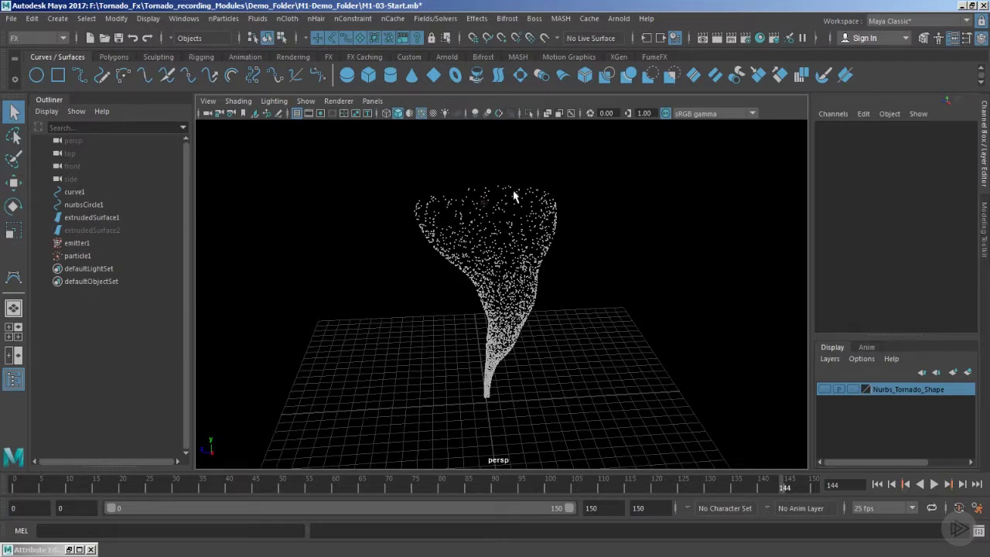
{"action": "left_click_drag", "start_coordinate": [538, 214], "coordinate": [514, 167], "text": "alt"}
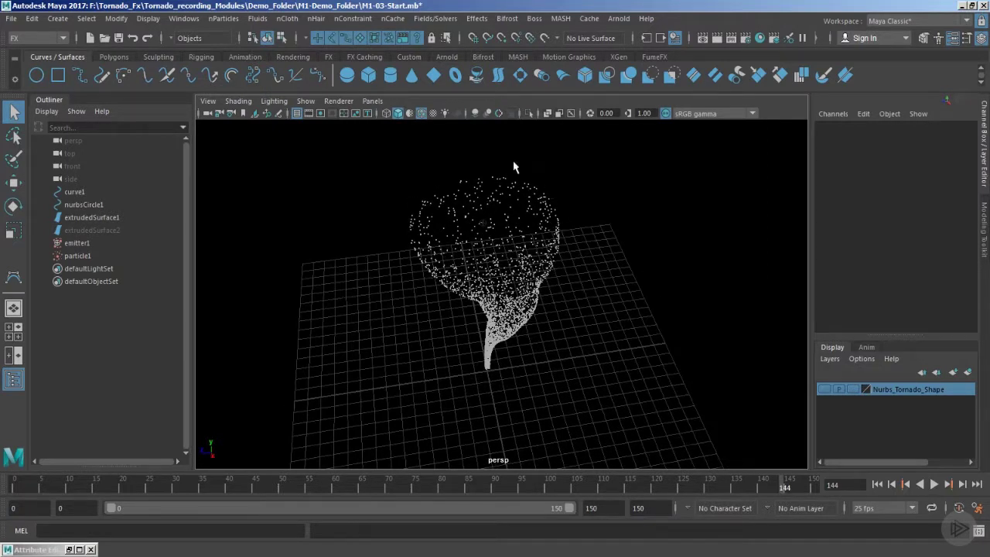
{"action": "left_click_drag", "start_coordinate": [582, 309], "coordinate": [576, 258], "text": "alt"}
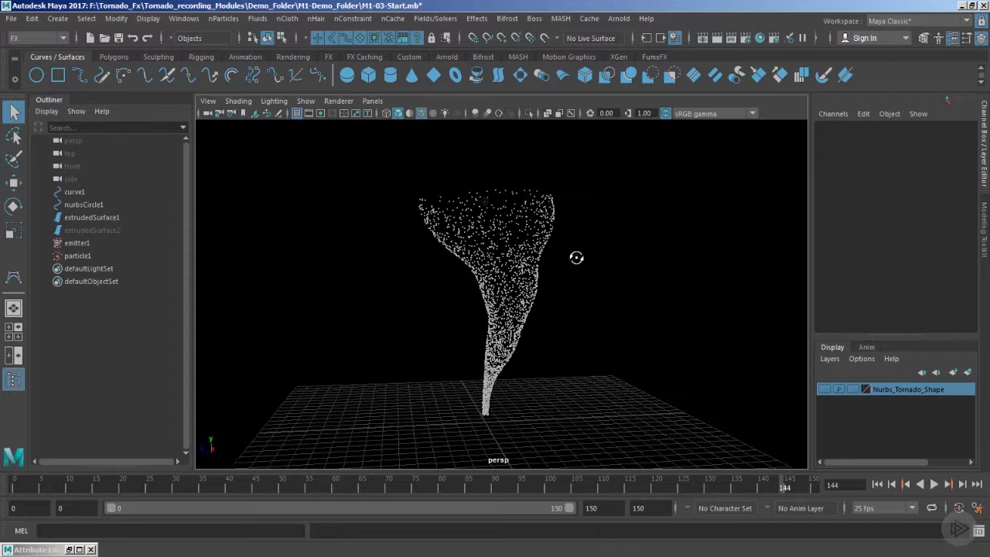
{"action": "left_click_drag", "start_coordinate": [453, 210], "coordinate": [540, 224], "text": "alt"}
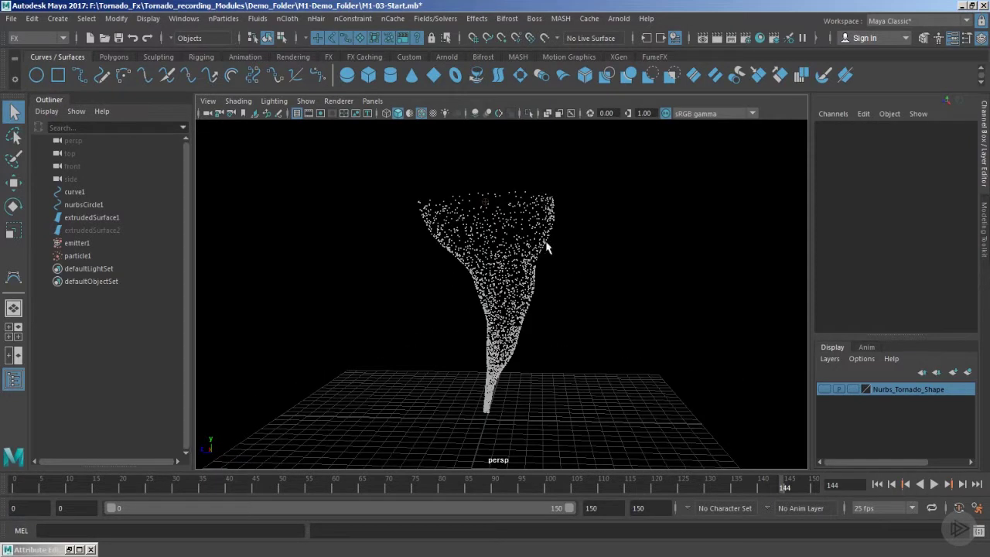
{"action": "left_click_drag", "start_coordinate": [585, 336], "coordinate": [181, 247], "text": "alt"}
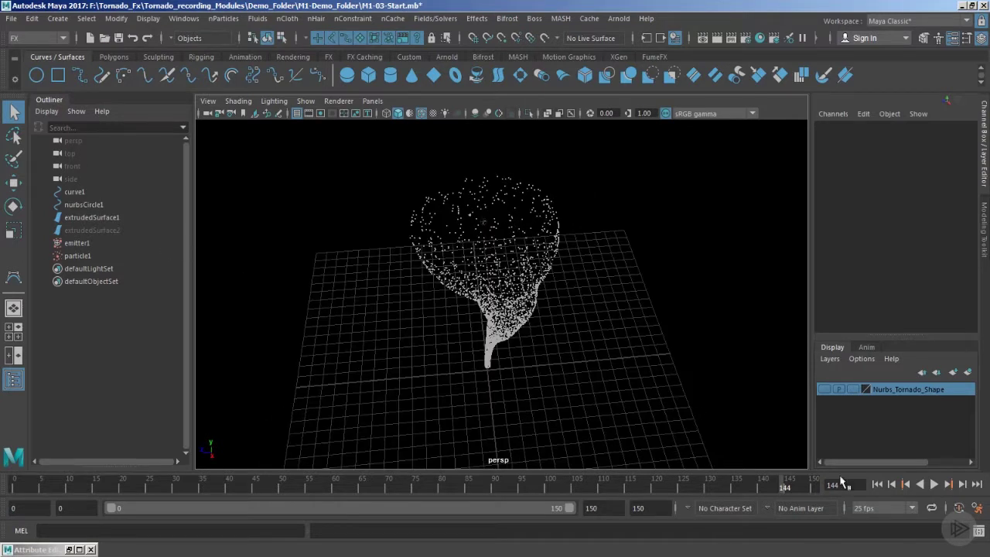
{"action": "left_click", "coordinate": [877, 485]}
- Play the simulation briefly and orbit to a near edge-on side view
{"action": "left_click", "coordinate": [933, 484]}
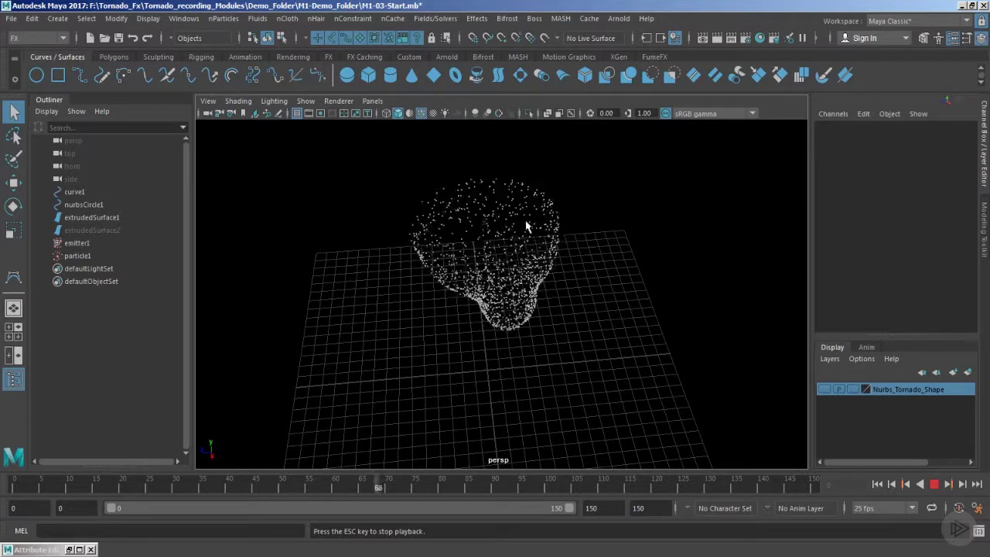
{"action": "key", "text": "Escape"}
{"action": "left_click_drag", "start_coordinate": [568, 302], "coordinate": [450, 263], "text": "alt"}
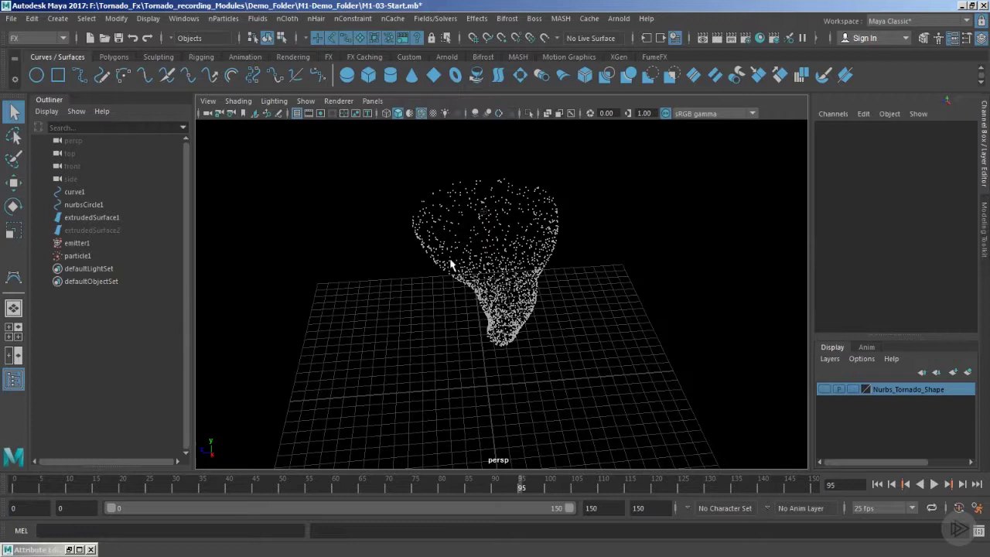
{"action": "left_click_drag", "start_coordinate": [549, 267], "coordinate": [701, 392], "text": "alt"}
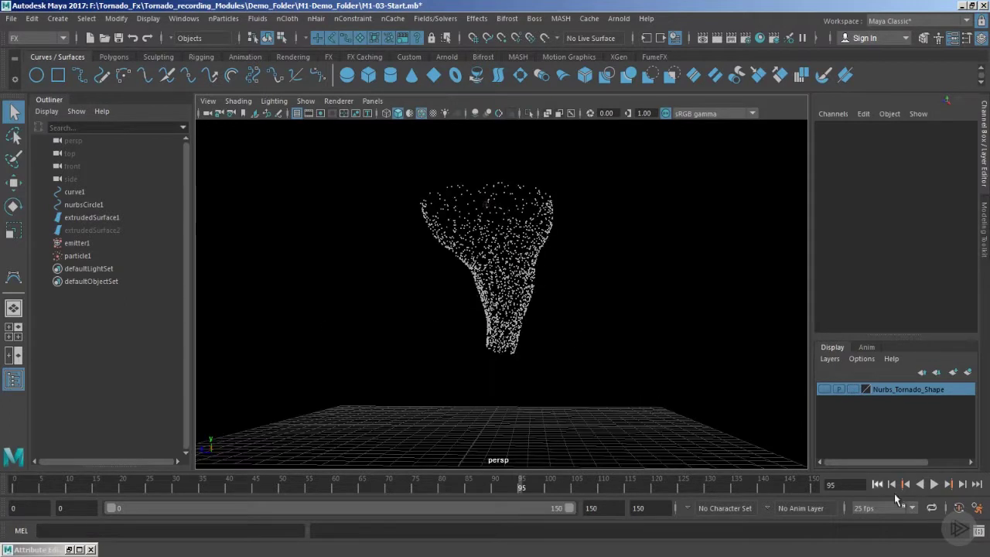
- Resume playback to frame 123 and inspect the dense funnel from above and side-on
{"action": "left_click", "coordinate": [934, 484]}
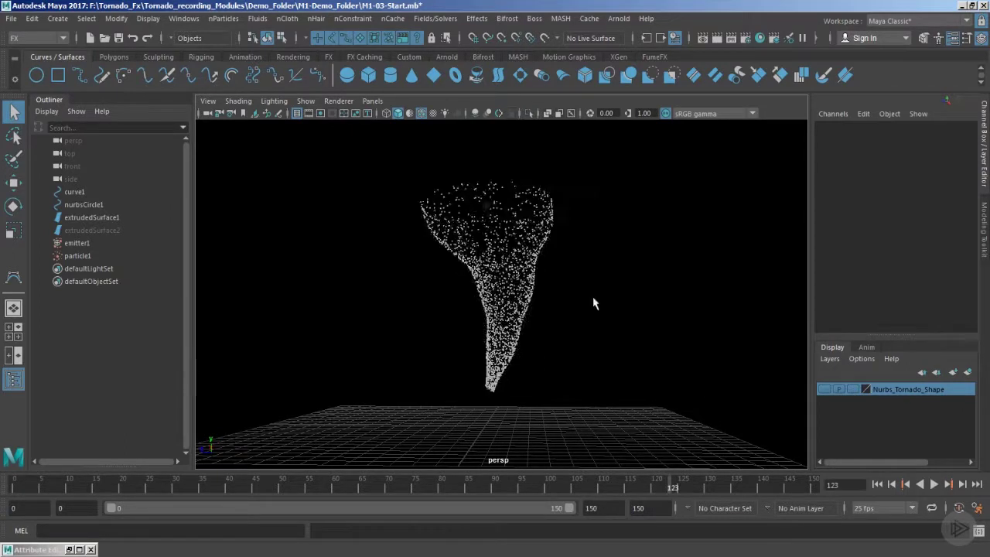
{"action": "key", "text": "Escape"}
{"action": "left_click_drag", "start_coordinate": [592, 303], "coordinate": [565, 303], "text": "alt"}
{"action": "left_click_drag", "start_coordinate": [566, 350], "coordinate": [537, 184], "text": "alt"}
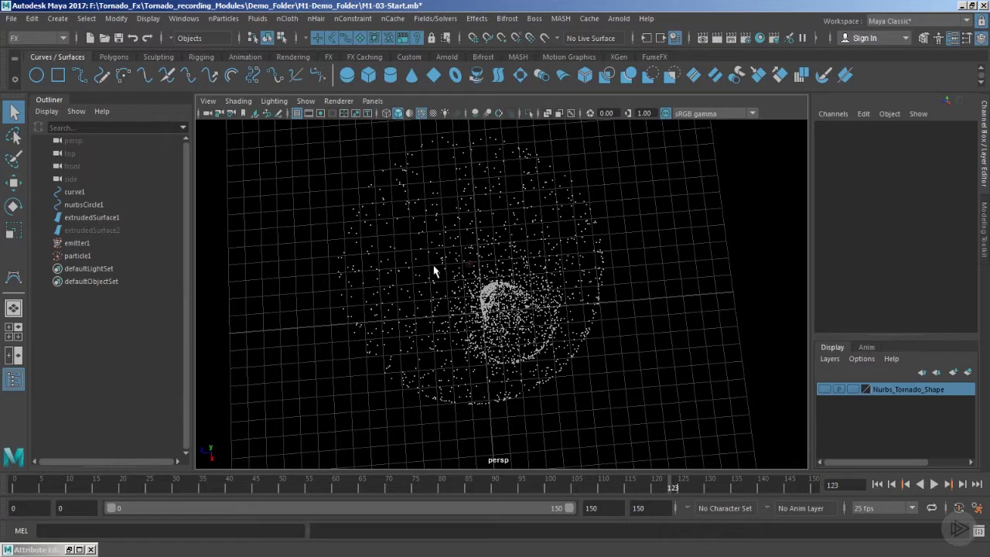
{"action": "left_click_drag", "start_coordinate": [434, 271], "coordinate": [646, 345], "text": "alt"}
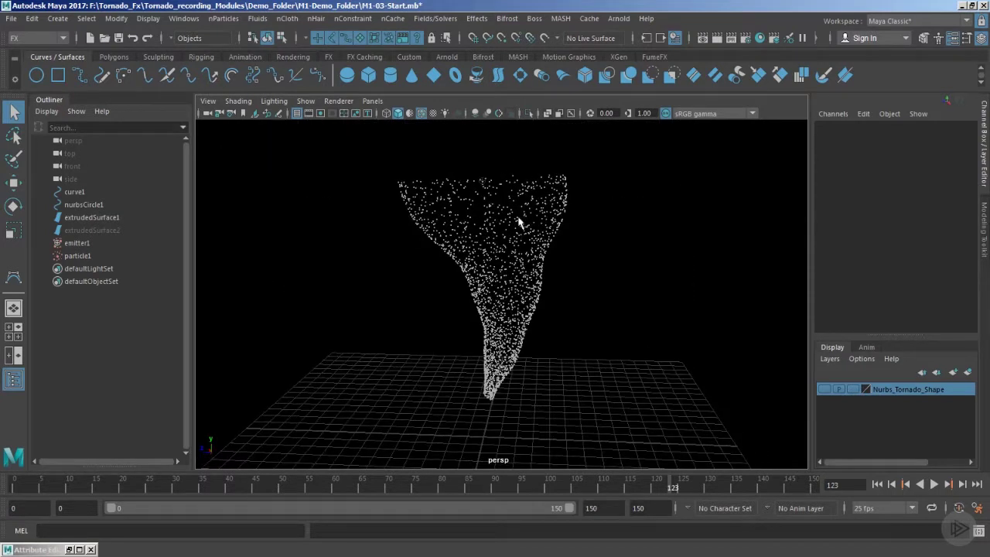
{"action": "left_click_drag", "start_coordinate": [519, 223], "coordinate": [433, 301], "text": "alt"}
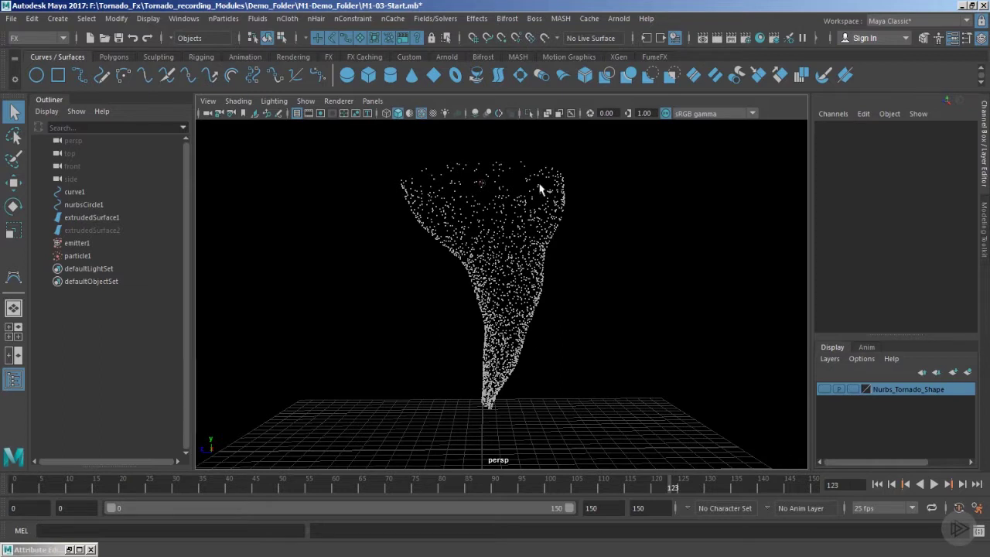
{"action": "left_click_drag", "start_coordinate": [591, 233], "coordinate": [556, 182], "text": "alt"}
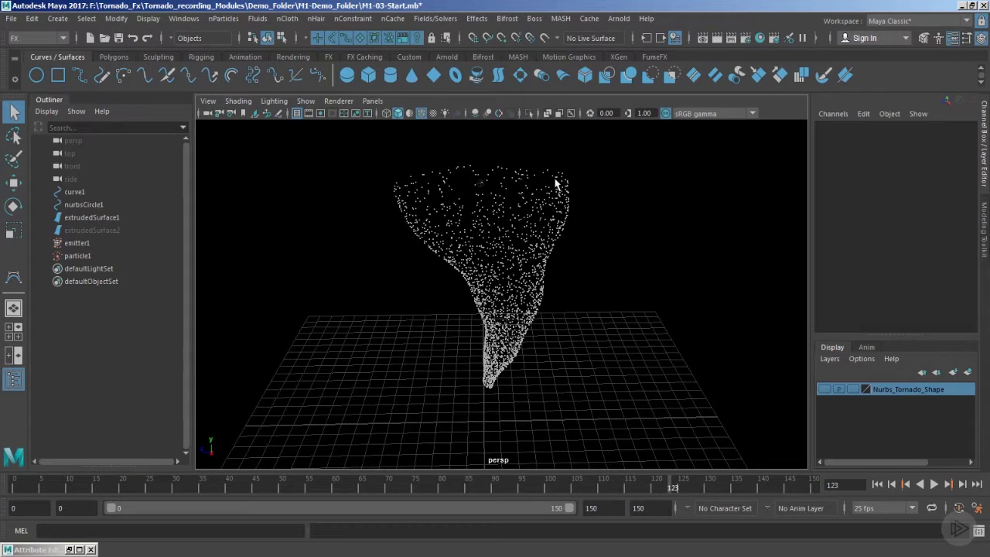
{"action": "left_click_drag", "start_coordinate": [572, 380], "coordinate": [570, 362], "text": "alt"}
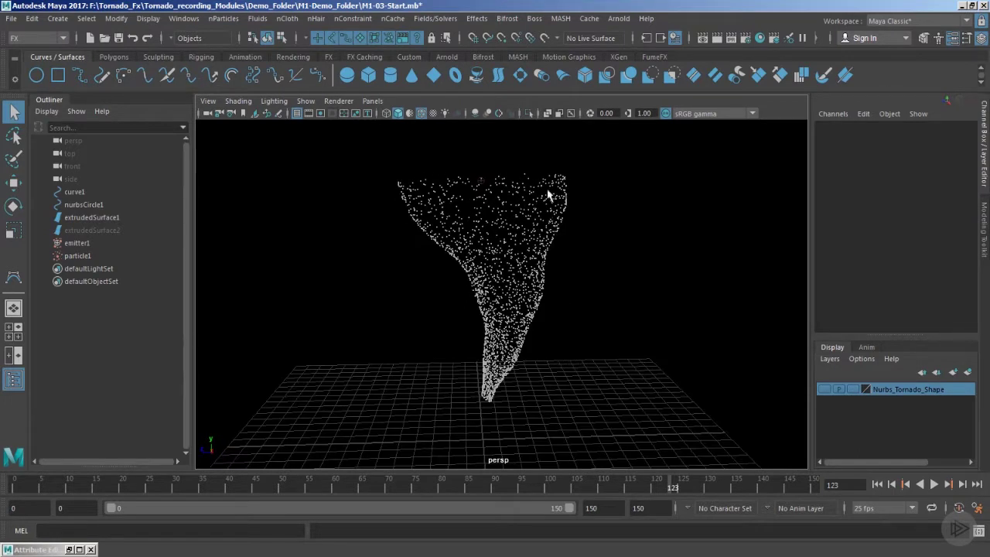
- Give particle1's Goal U a runtime-before-dynamics expression particleShape1.goalU += .025 and close the editor
{"action": "left_click", "coordinate": [69, 550]}
{"action": "left_click", "coordinate": [78, 255]}
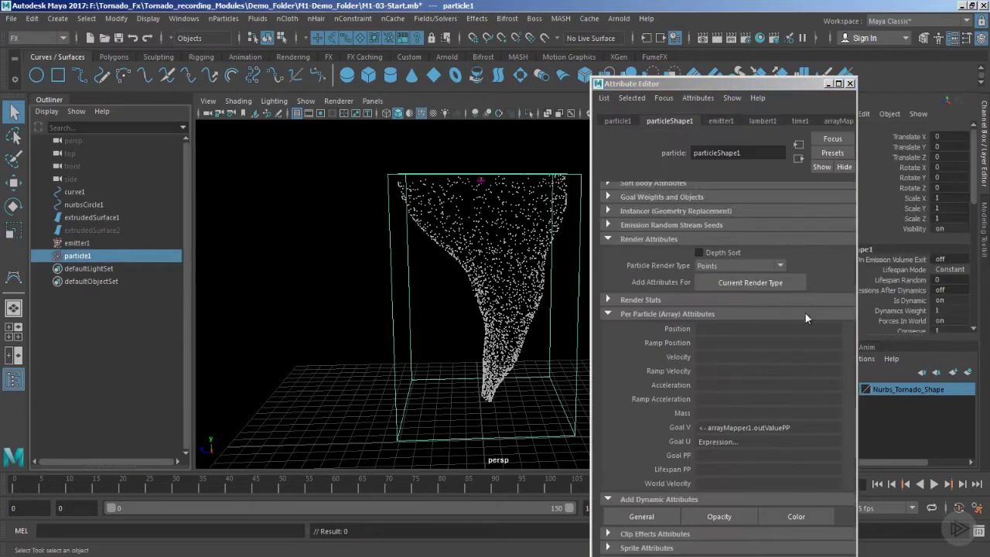
{"action": "scroll", "coordinate": [718, 430], "scroll_direction": "down", "scroll_amount": 1}
{"action": "right_click", "coordinate": [733, 423]}
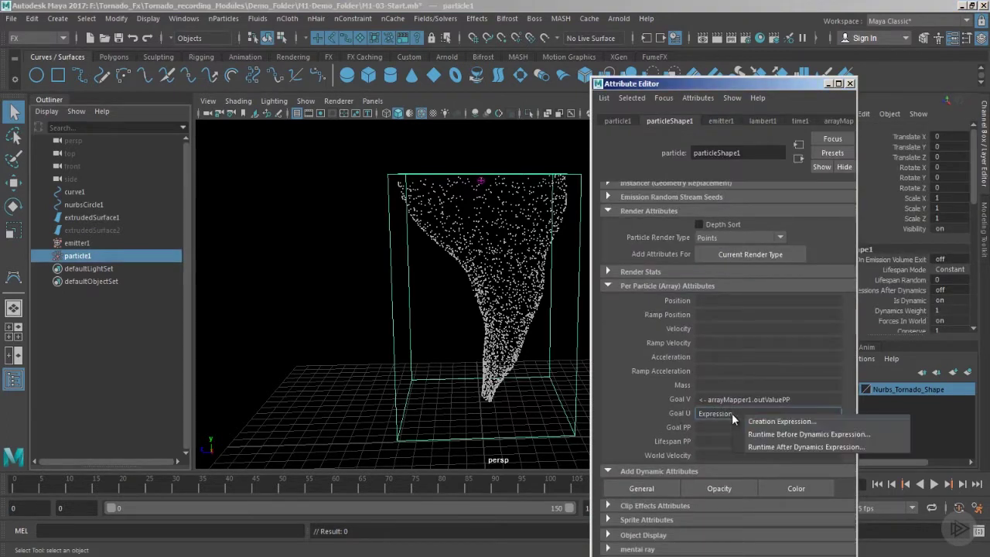
{"action": "left_click", "coordinate": [770, 424]}
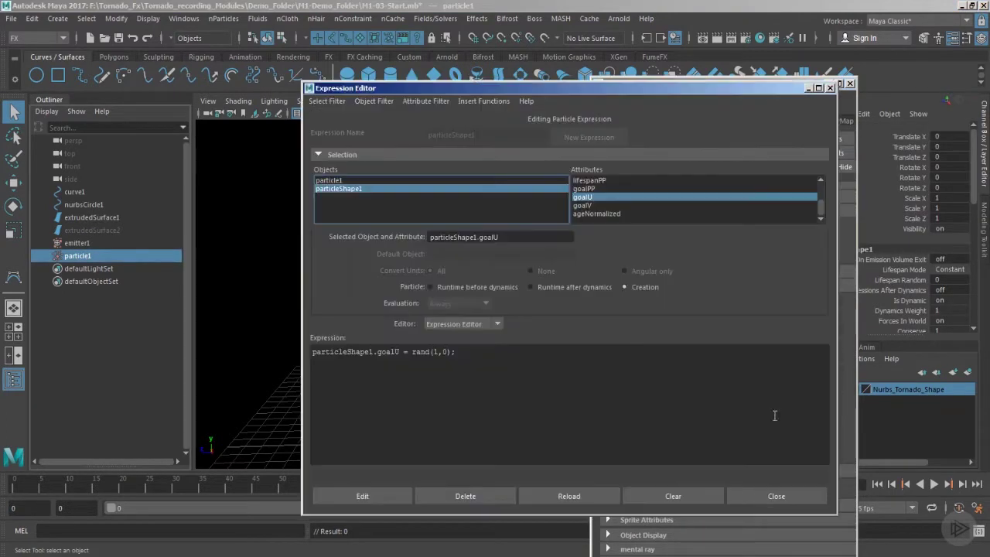
{"action": "left_click", "coordinate": [453, 287]}
{"action": "left_click_drag", "start_coordinate": [514, 236], "coordinate": [419, 242]}
{"action": "key", "text": "ctrl+c"}
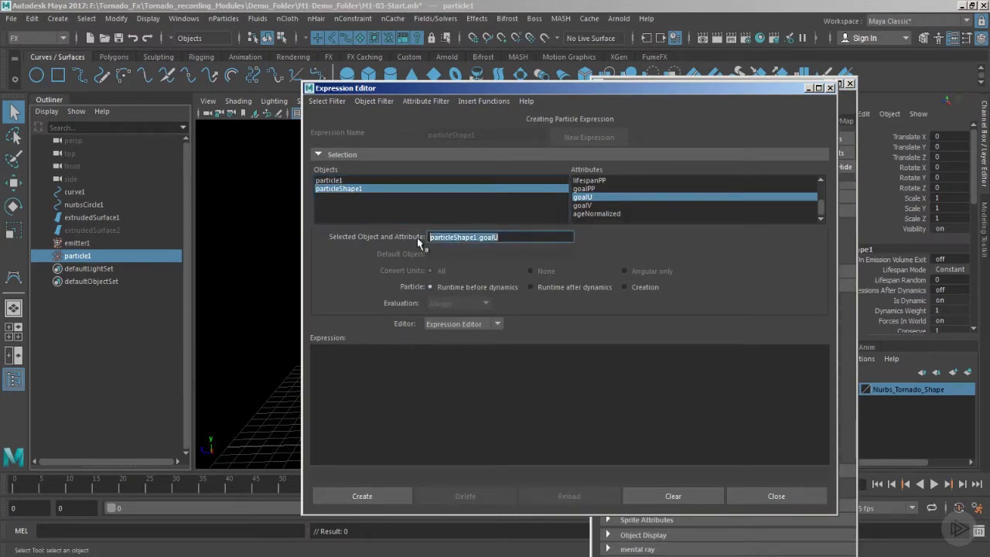
{"action": "left_click", "coordinate": [365, 420]}
{"action": "key", "text": "ctrl+v"}
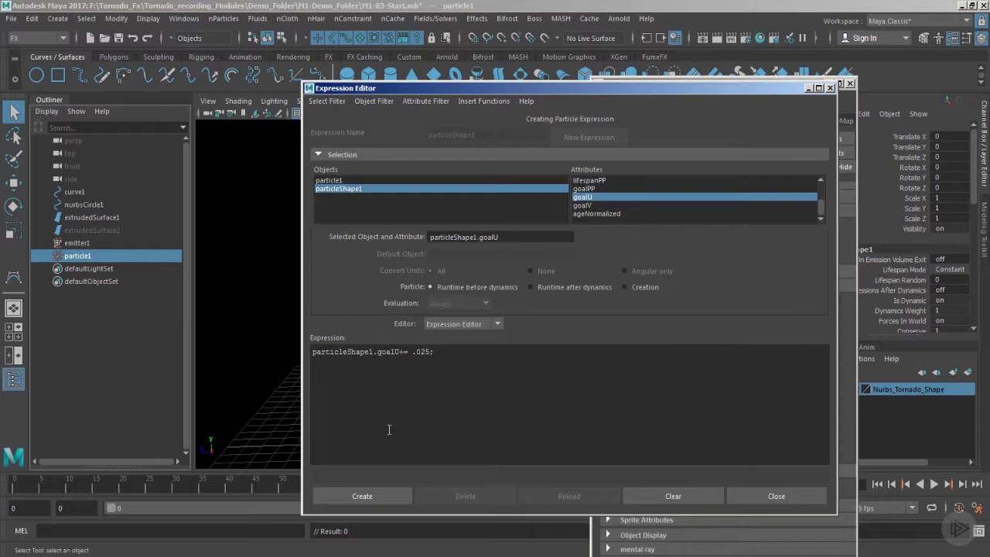
{"action": "left_click", "coordinate": [371, 496]}
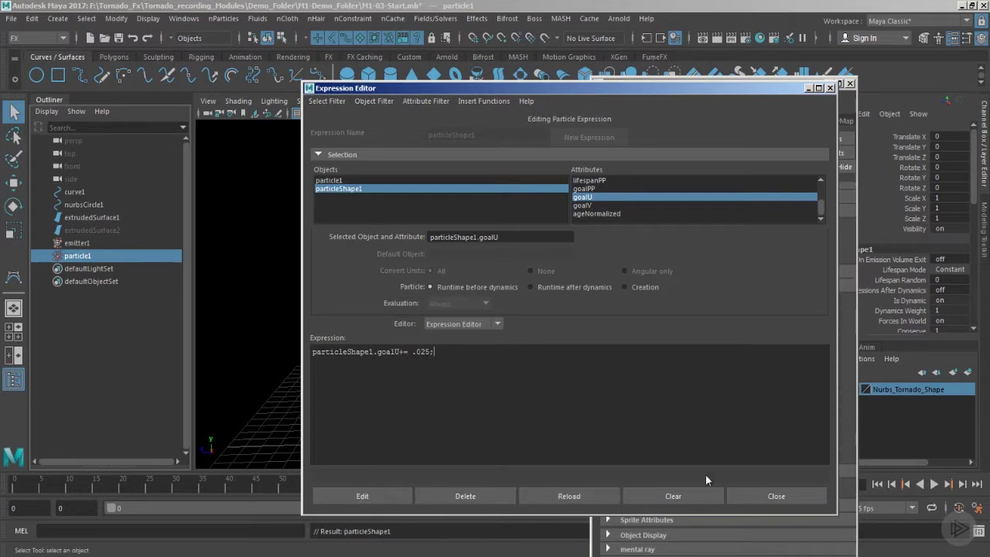
{"action": "left_click", "coordinate": [776, 496]}
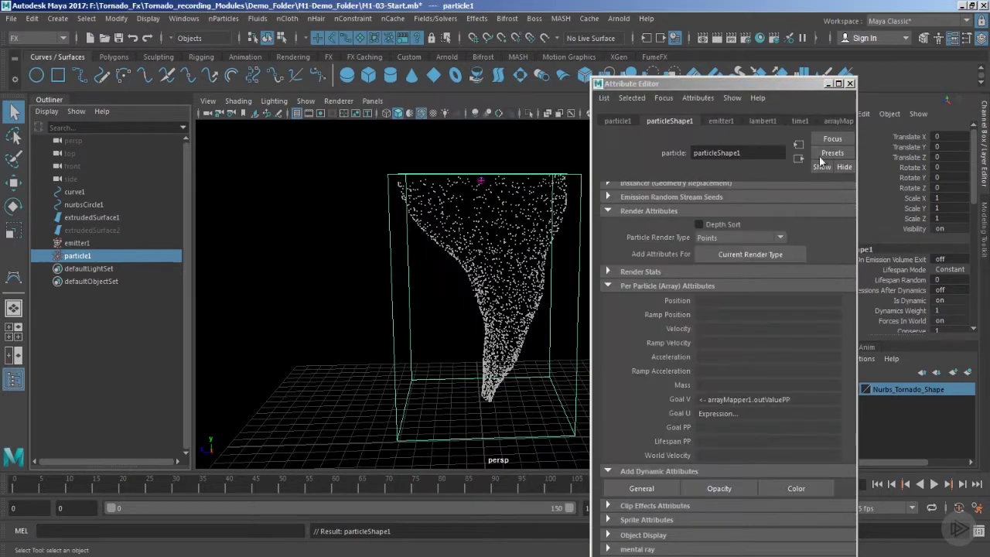
- Replay the tornado from frame 0 to watch it twist, then reselect particle1 to show its attributes
{"action": "left_click", "coordinate": [827, 83]}
{"action": "left_click", "coordinate": [879, 484]}
{"action": "left_click", "coordinate": [762, 404]}
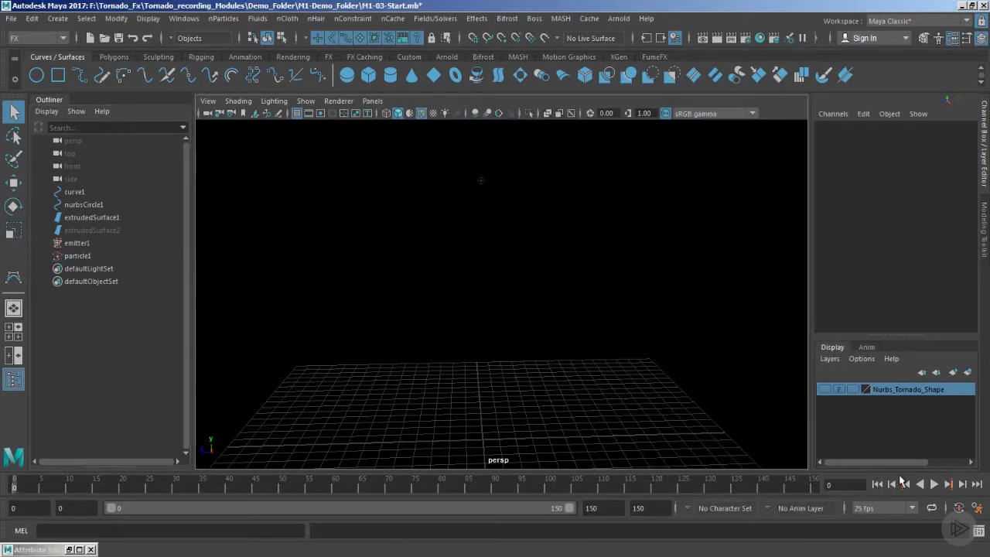
{"action": "left_click", "coordinate": [934, 484]}
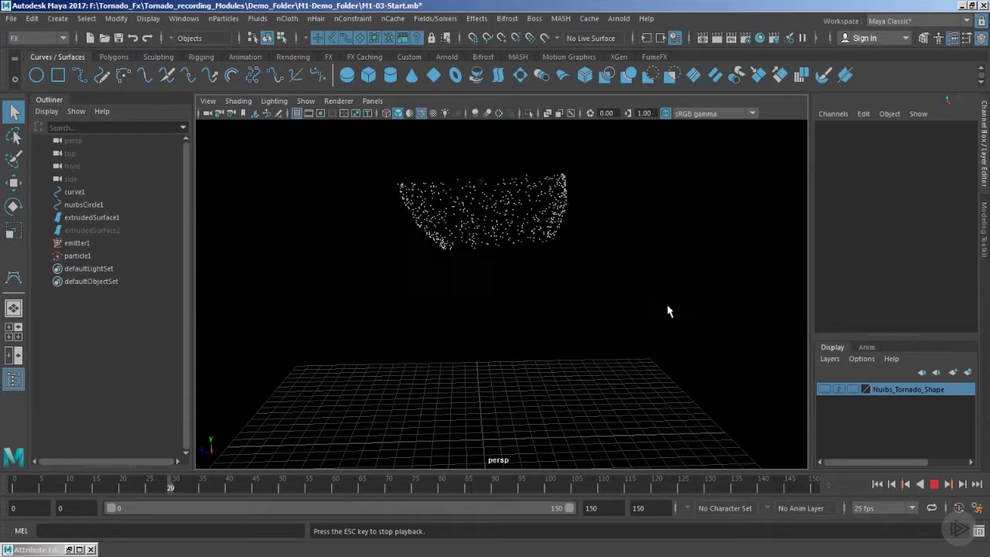
{"action": "left_click_drag", "start_coordinate": [669, 311], "coordinate": [627, 347], "text": "alt"}
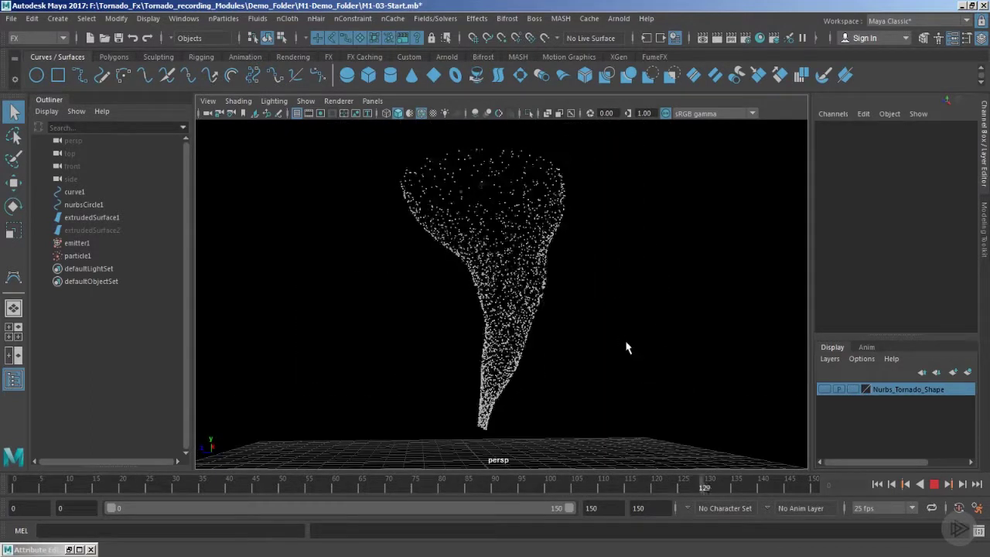
{"action": "key", "text": "Escape"}
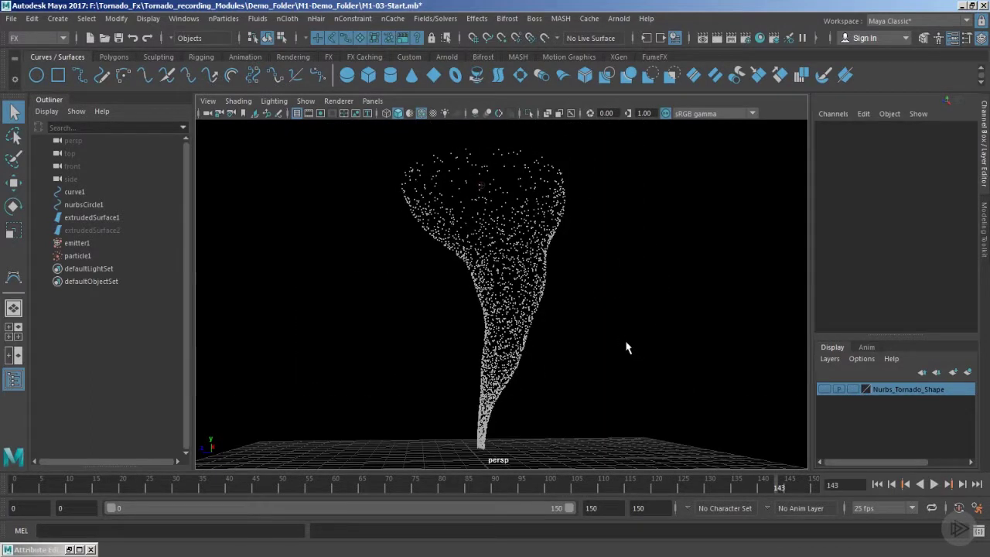
{"action": "left_click", "coordinate": [94, 257]}
{"action": "left_click", "coordinate": [68, 549]}
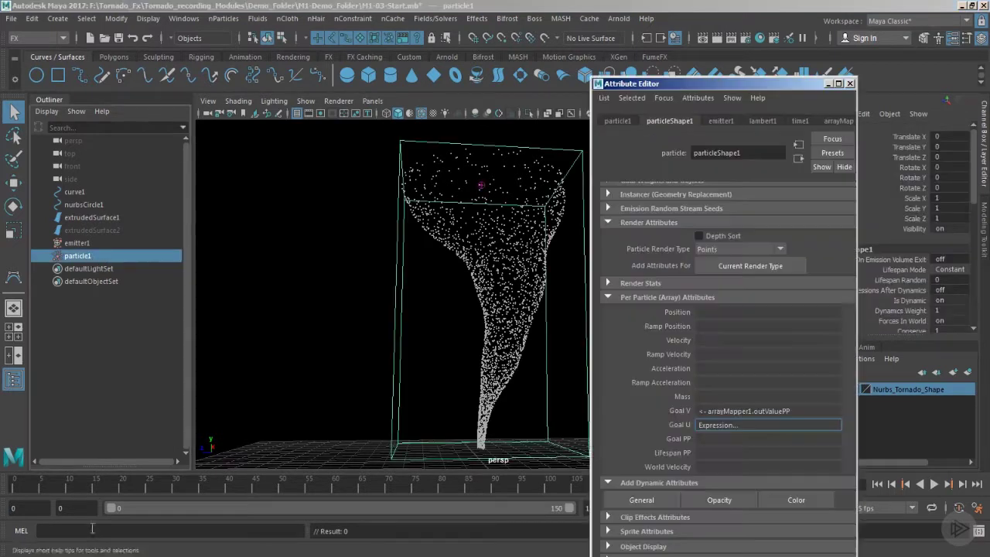
- Change the Goal U runtime-before-dynamics increment from .025 to .015 and close the editors
{"action": "right_click", "coordinate": [734, 424]}
{"action": "left_click", "coordinate": [762, 430]}
{"action": "left_click", "coordinate": [451, 287]}
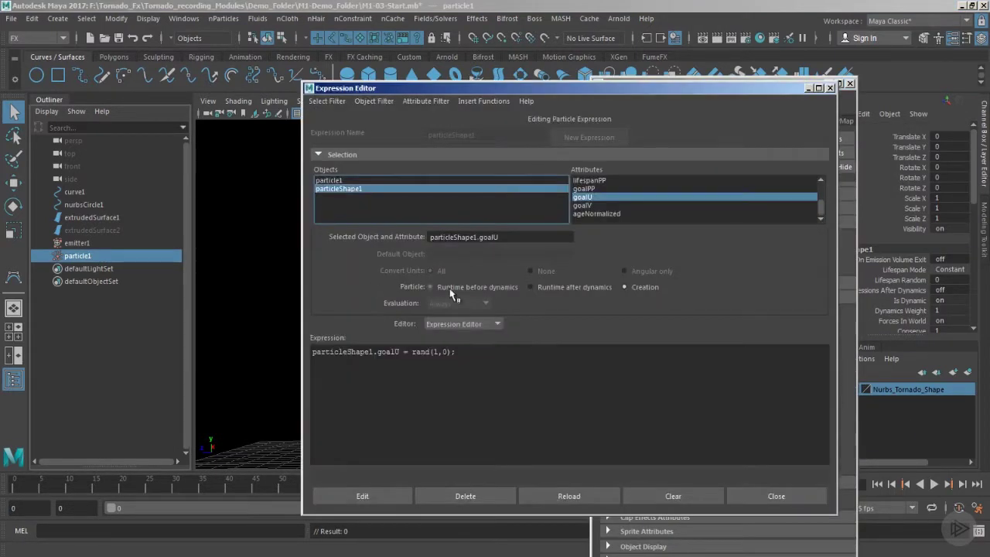
{"action": "left_click", "coordinate": [473, 353]}
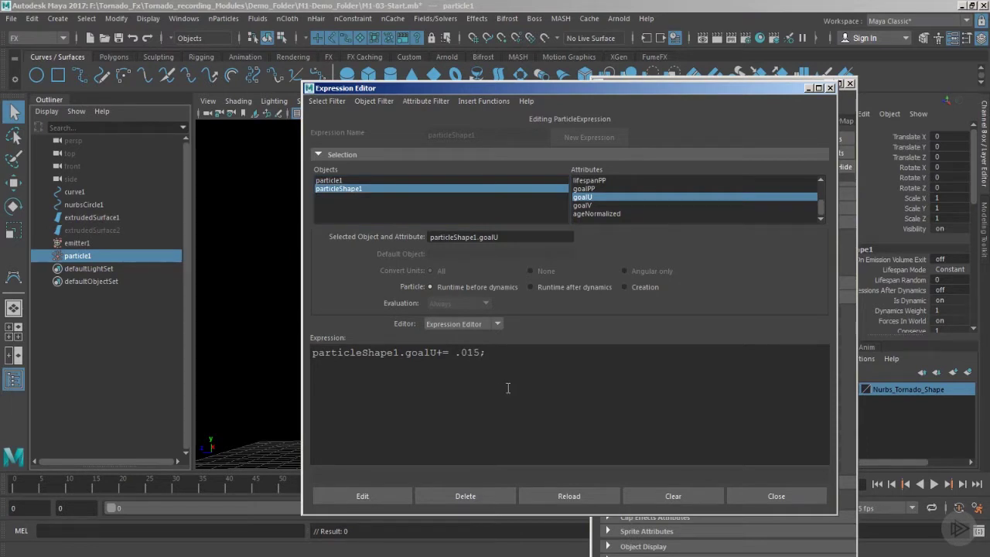
{"action": "left_click", "coordinate": [391, 493]}
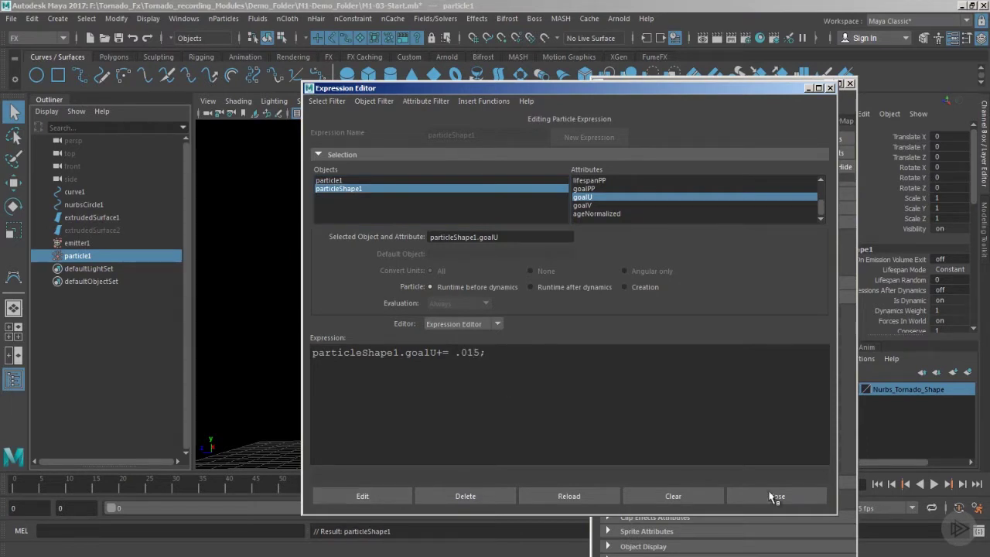
{"action": "left_click", "coordinate": [774, 495]}
{"action": "left_click", "coordinate": [827, 84]}
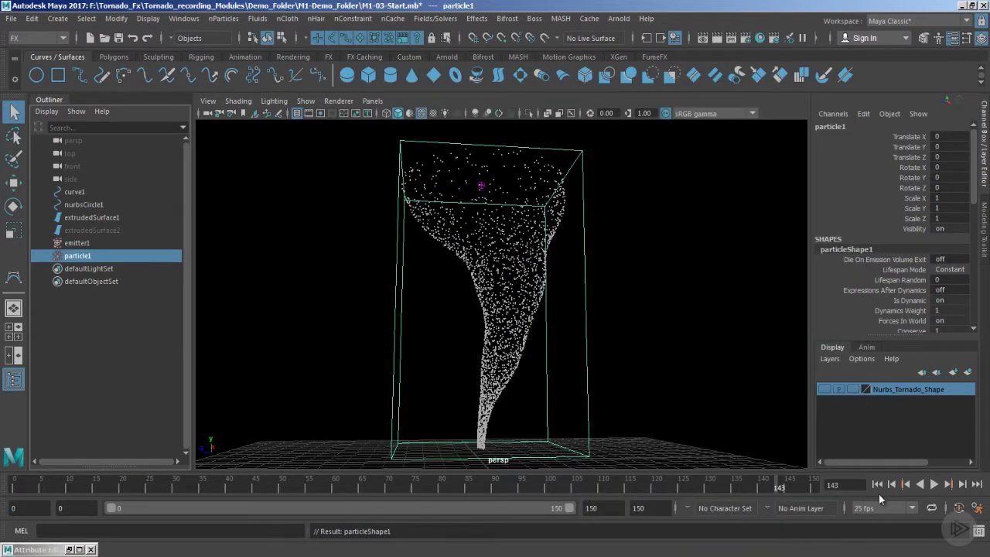
- Replay the simulation from the start with the .015 twist, stopping at frame 142
{"action": "left_click", "coordinate": [877, 484]}
{"action": "left_click", "coordinate": [934, 484]}
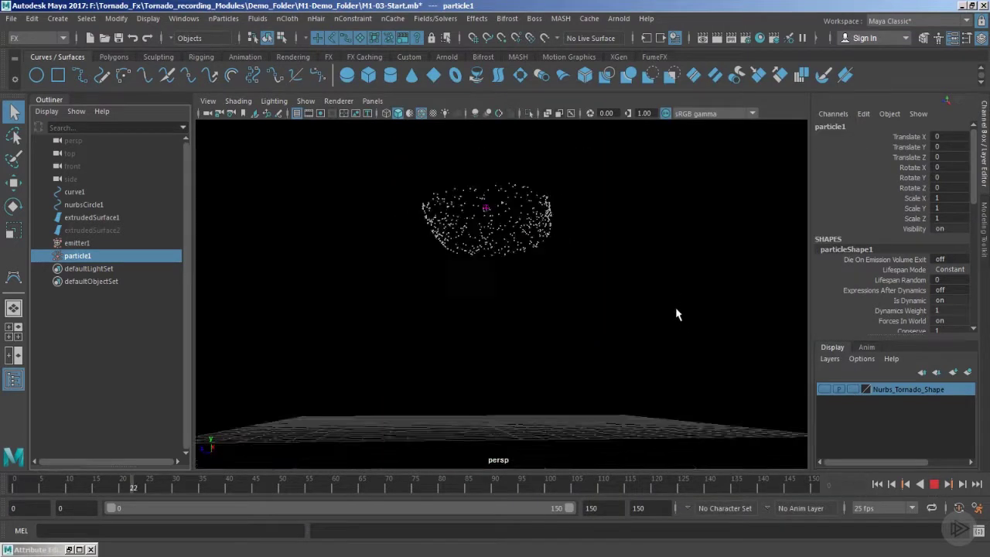
{"action": "left_click_drag", "start_coordinate": [676, 314], "coordinate": [626, 354], "text": "alt"}
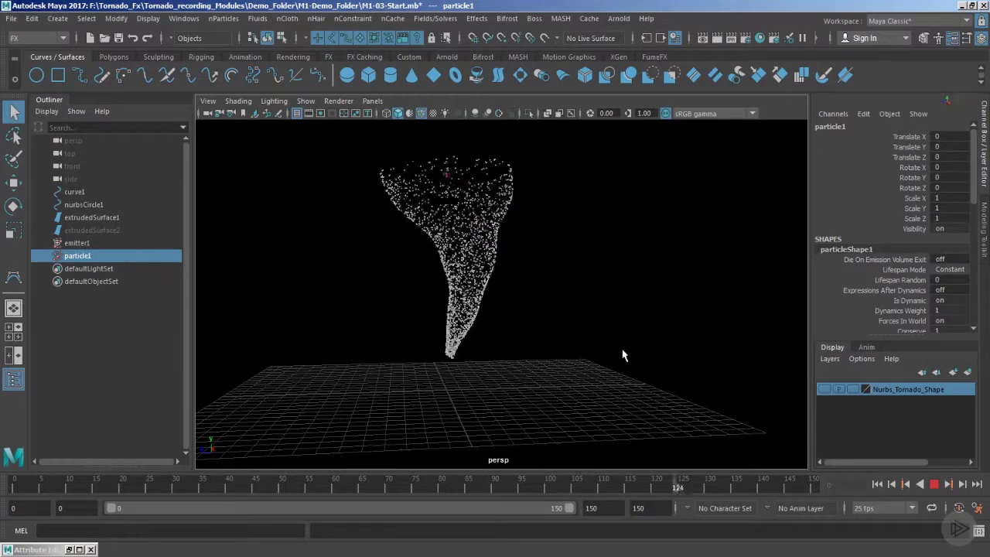
{"action": "key", "text": "Escape"}
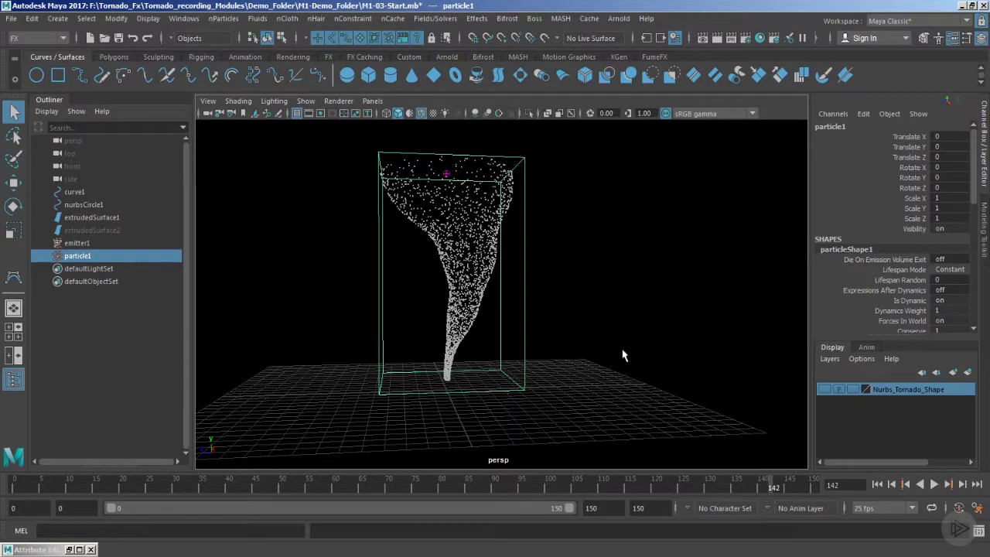